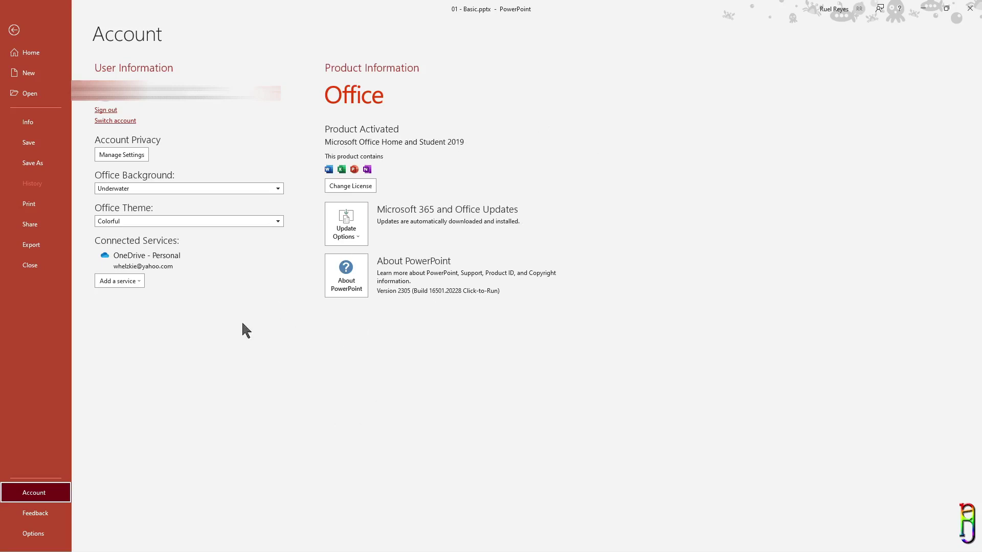
# - Draw a trial oval on slide 1, then delete it
pyautogui.click(15, 30)
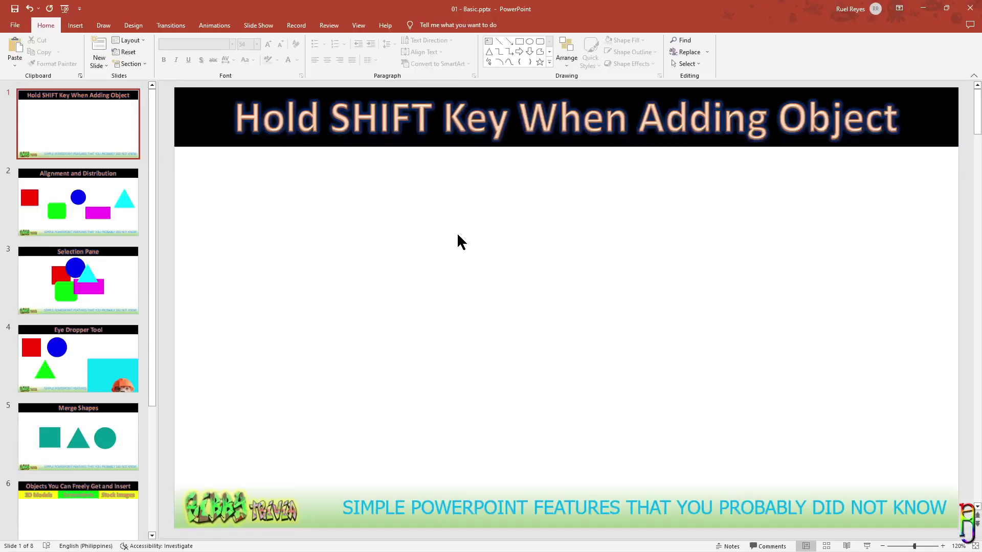
pyautogui.click(530, 42)
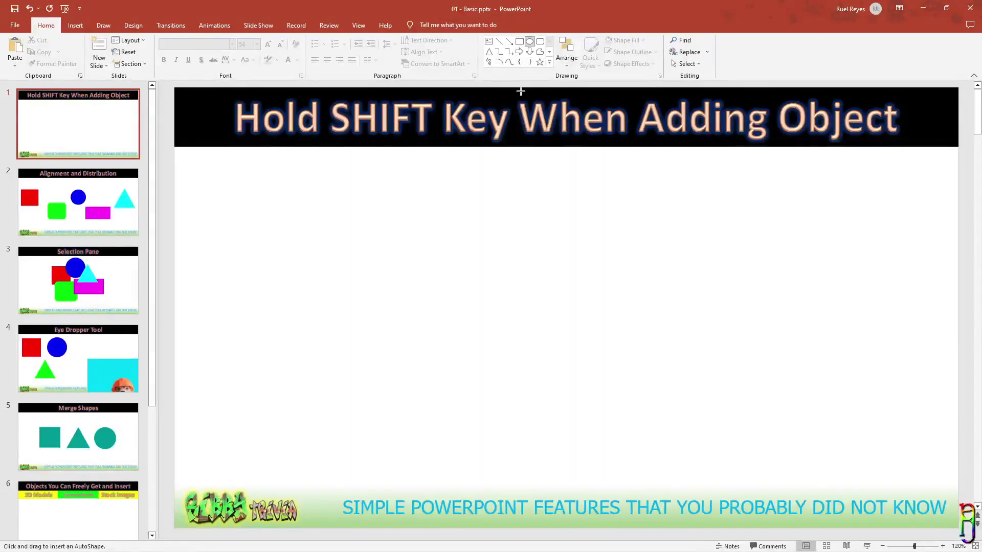
pyautogui.moveTo(253, 196); pyautogui.dragTo(428, 338)
pyautogui.press('Delete')
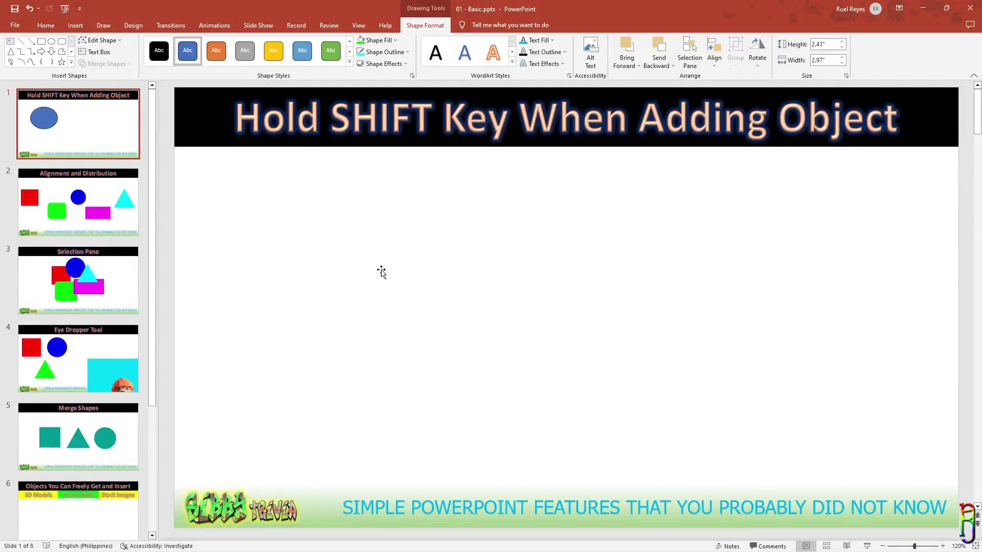
# - Shift-draw a perfect 2.97-inch blue circle on the left of slide 1
pyautogui.click(531, 43)
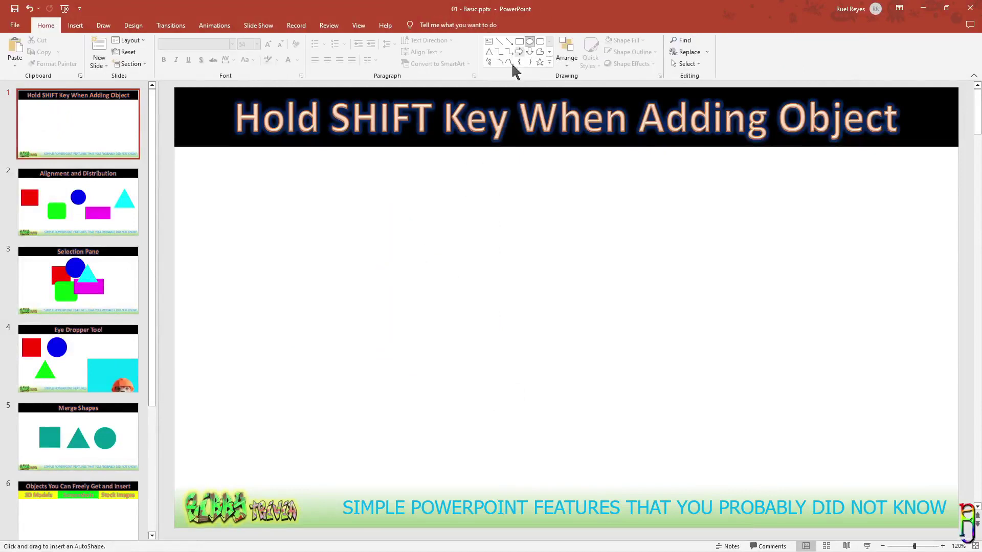
pyautogui.moveTo(247, 179); pyautogui.dragTo(480, 372)
pyautogui.hotkey('ctrl', 'z')
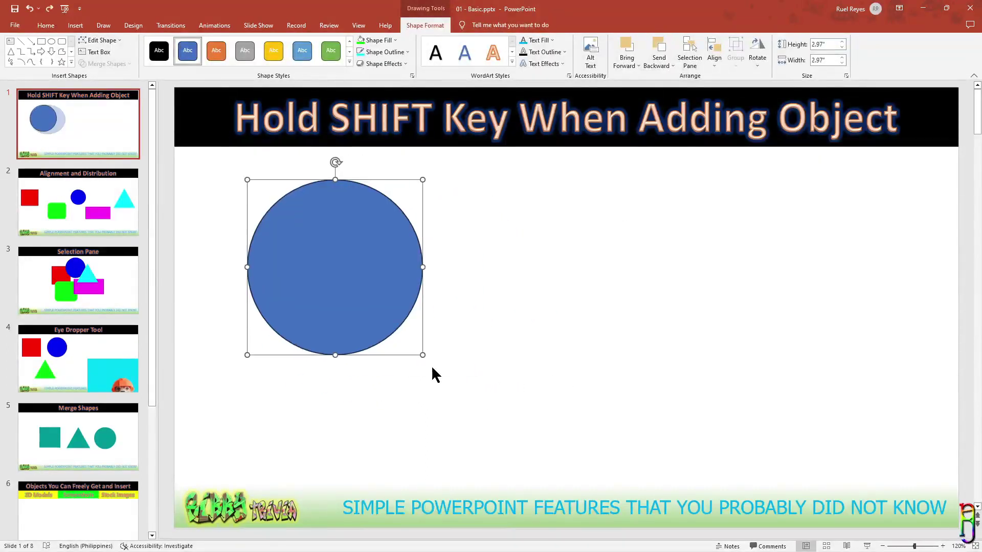
pyautogui.moveTo(423, 355); pyautogui.dragTo(446, 335)
pyautogui.click(581, 170)
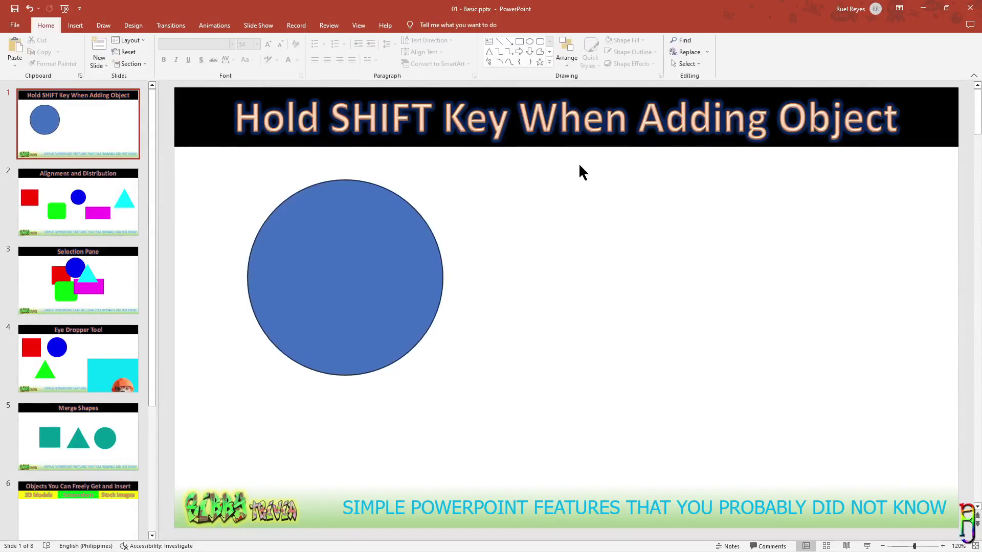
# - Draw a horizontal 4.12-inch arrow to the right of the circle
pyautogui.click(521, 53)
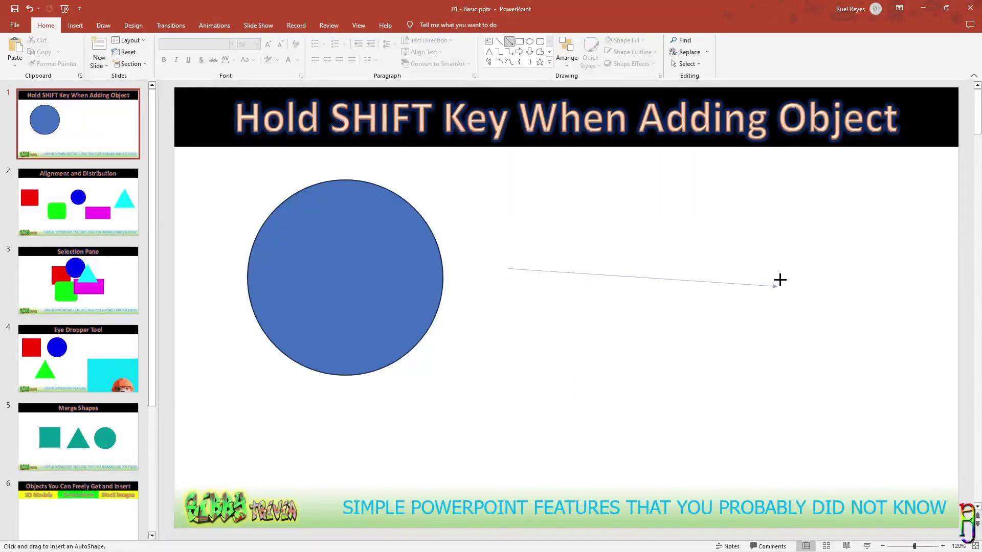
pyautogui.moveTo(779, 280)
pyautogui.mouseDown()
pyautogui.moveTo(792, 229)
pyautogui.moveTo(586, 170)
pyautogui.mouseUp()
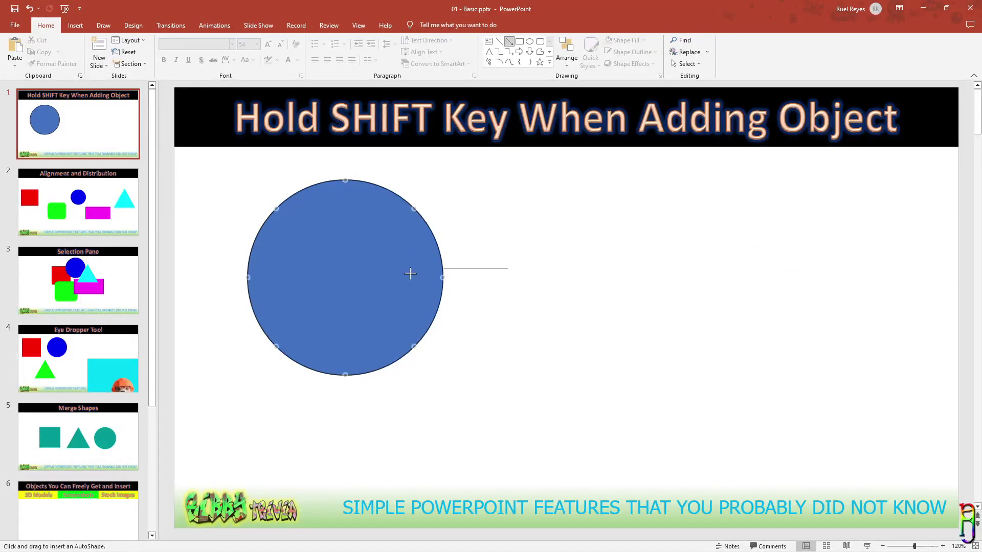
pyautogui.moveTo(411, 318); pyautogui.dragTo(434, 369)
pyautogui.moveTo(530, 392)
pyautogui.mouseDown()
pyautogui.moveTo(635, 360)
pyautogui.moveTo(741, 208)
pyautogui.mouseUp()
pyautogui.moveTo(750, 272); pyautogui.dragTo(750, 271)
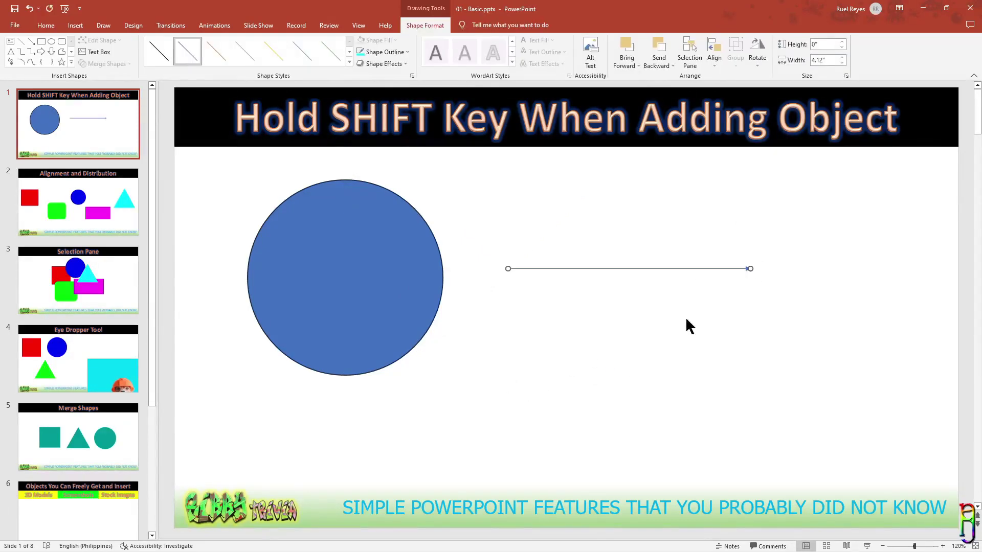
# - Highlight 'Hold SHIFT Key' in the title, then go to slide 2, 'Alignment and Distribution'
pyautogui.moveTo(234, 115); pyautogui.dragTo(512, 117)
pyautogui.click(601, 199)
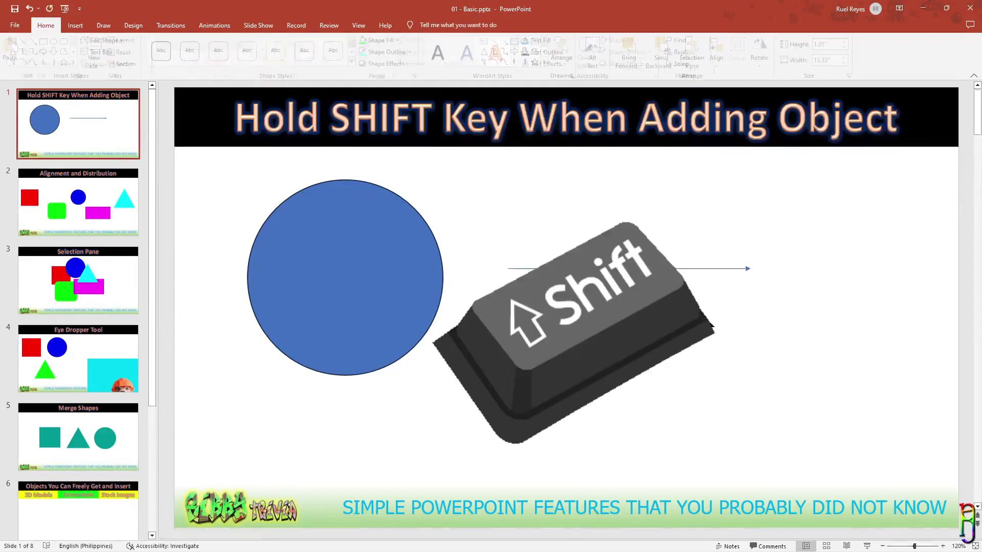
pyautogui.click(97, 217)
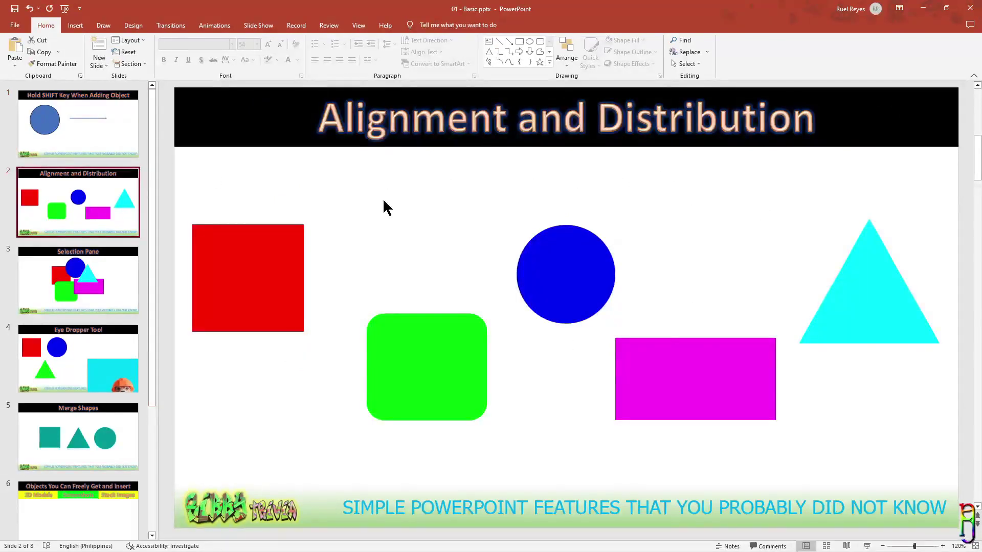
# - Marquee-select all five shapes on slide 2 and apply Align Middle
pyautogui.click(372, 162)
pyautogui.click(297, 260)
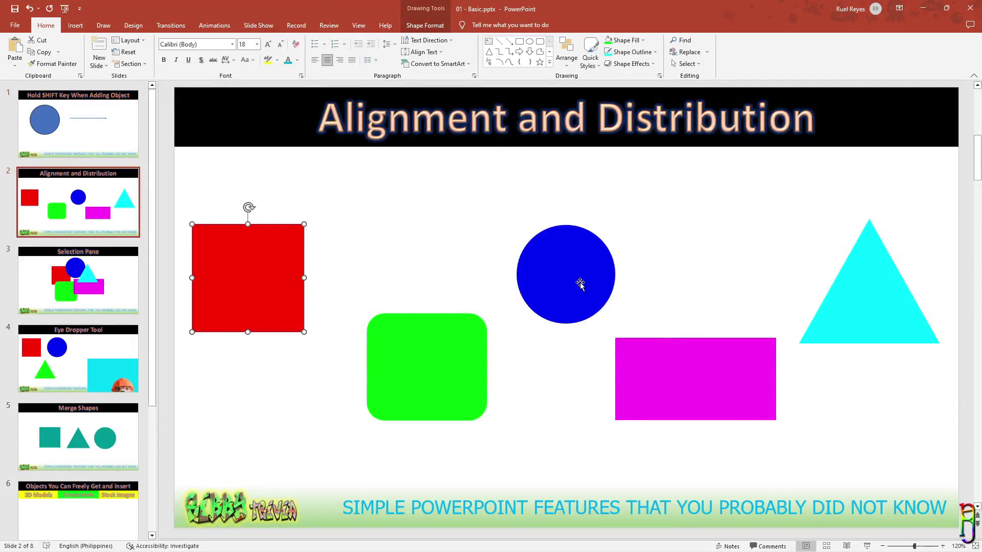
pyautogui.moveTo(180, 194); pyautogui.dragTo(975, 459)
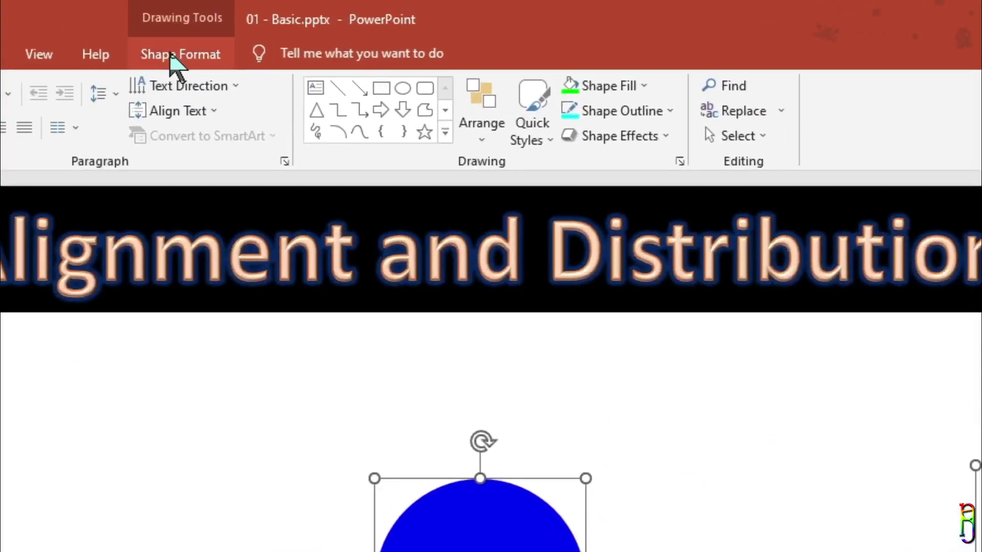
pyautogui.click(428, 25)
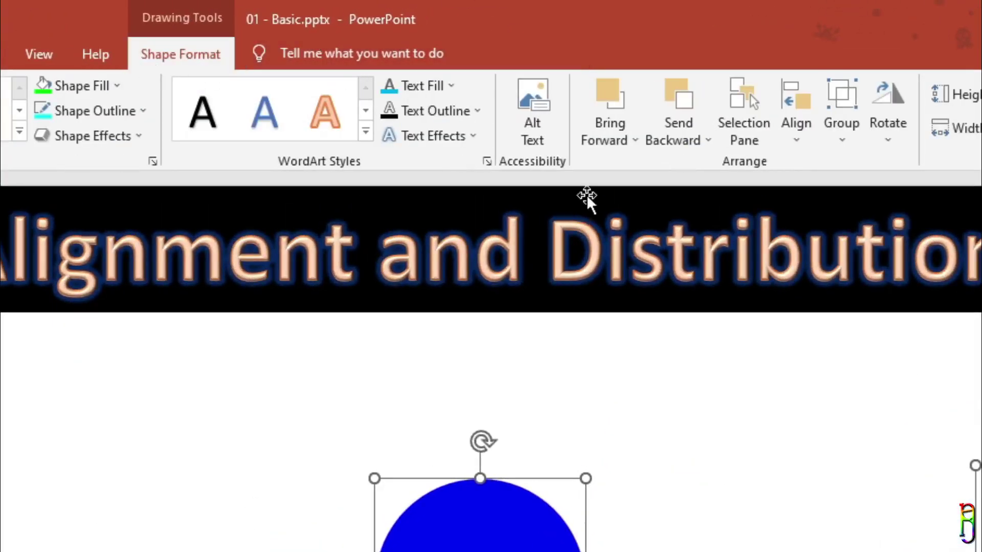
pyautogui.click(798, 144)
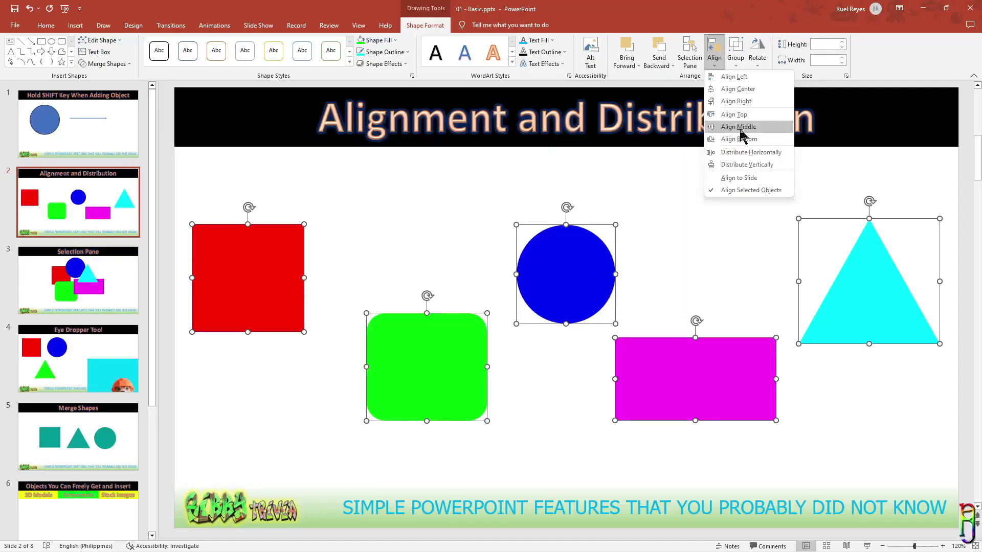
pyautogui.click(798, 271)
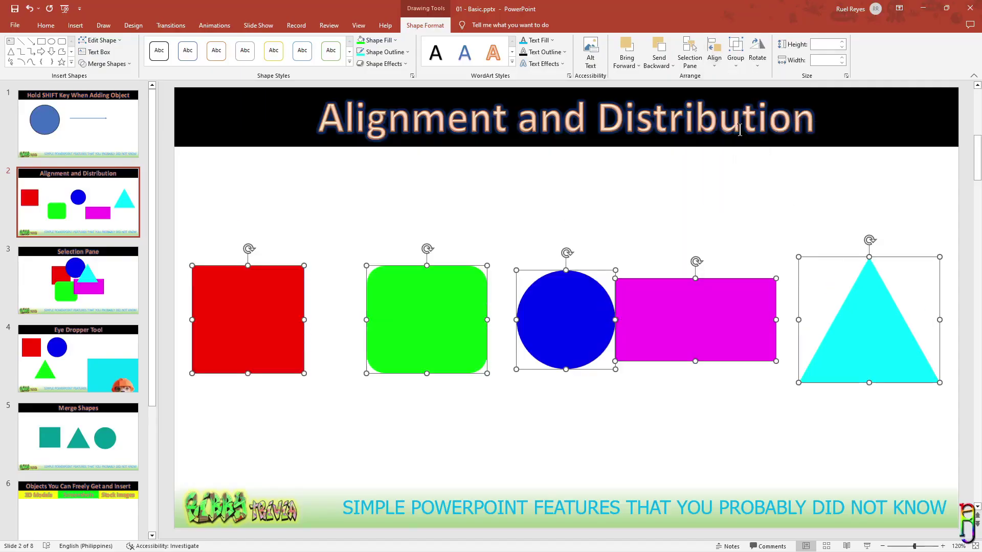
# - Reposition the red square, green rounded square and blue circle into a rough column
pyautogui.click(655, 203)
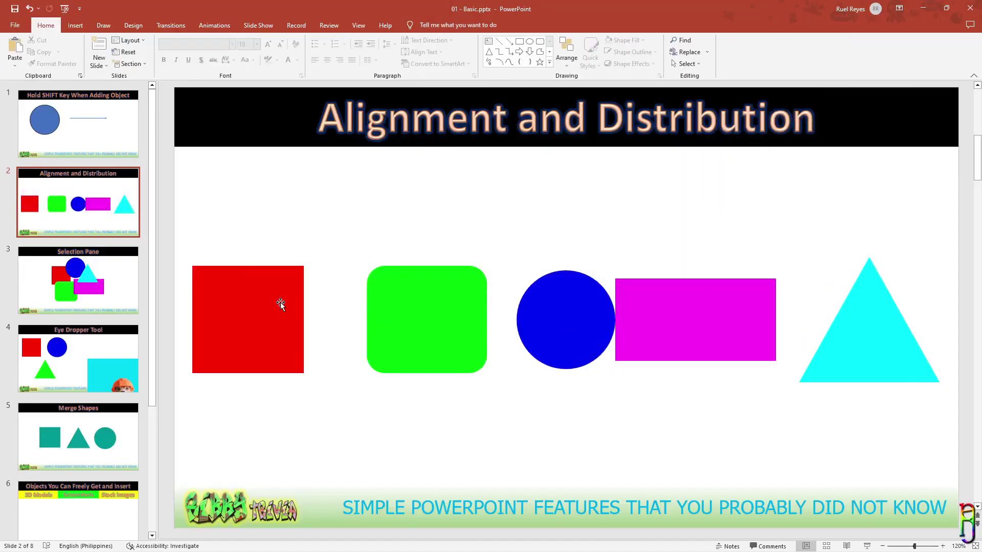
pyautogui.moveTo(280, 302); pyautogui.dragTo(439, 198)
pyautogui.moveTo(427, 319); pyautogui.dragTo(353, 348)
pyautogui.moveTo(564, 337); pyautogui.dragTo(383, 457)
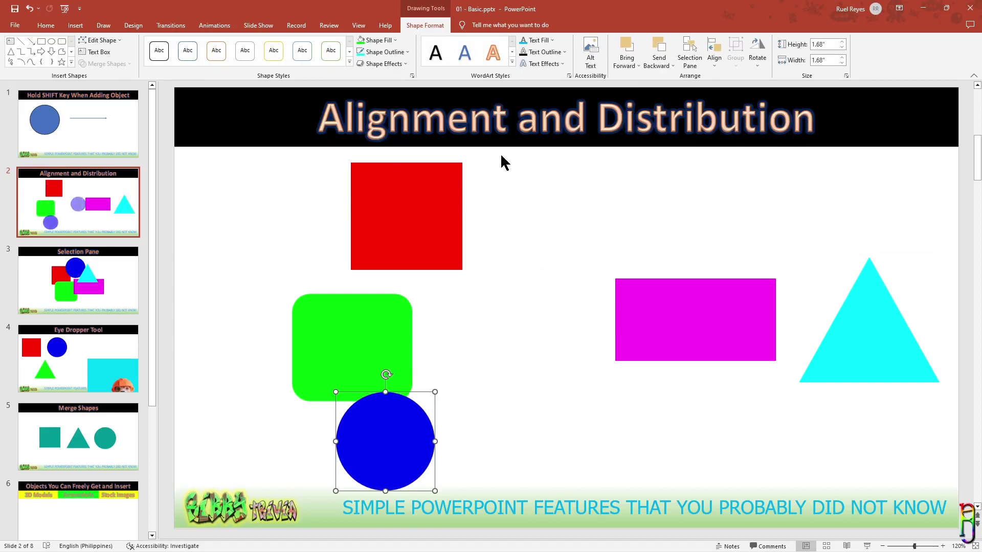
# - Distribute the red, green and blue shapes vertically and align them to center
pyautogui.moveTo(500, 149); pyautogui.dragTo(225, 522)
pyautogui.click(714, 61)
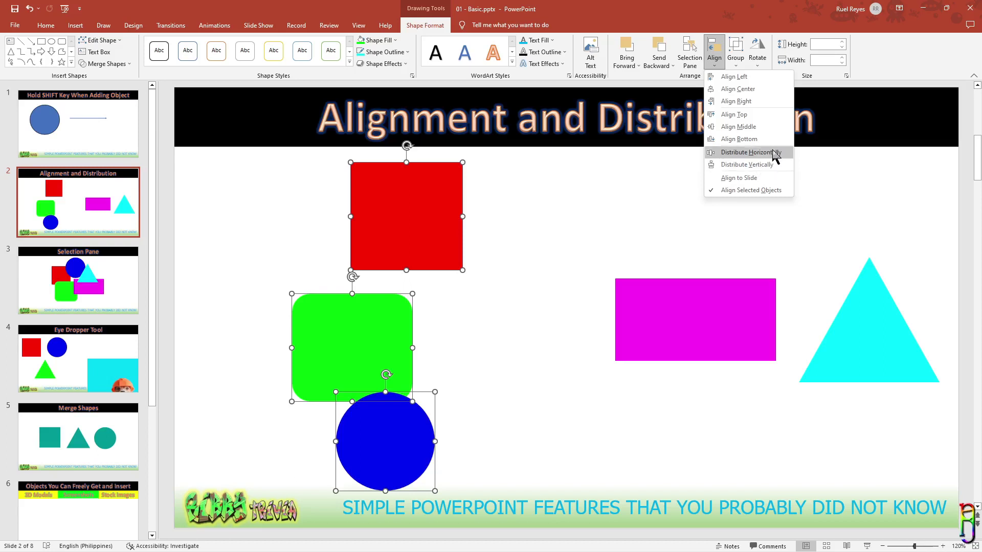
pyautogui.click(766, 166)
pyautogui.click(715, 61)
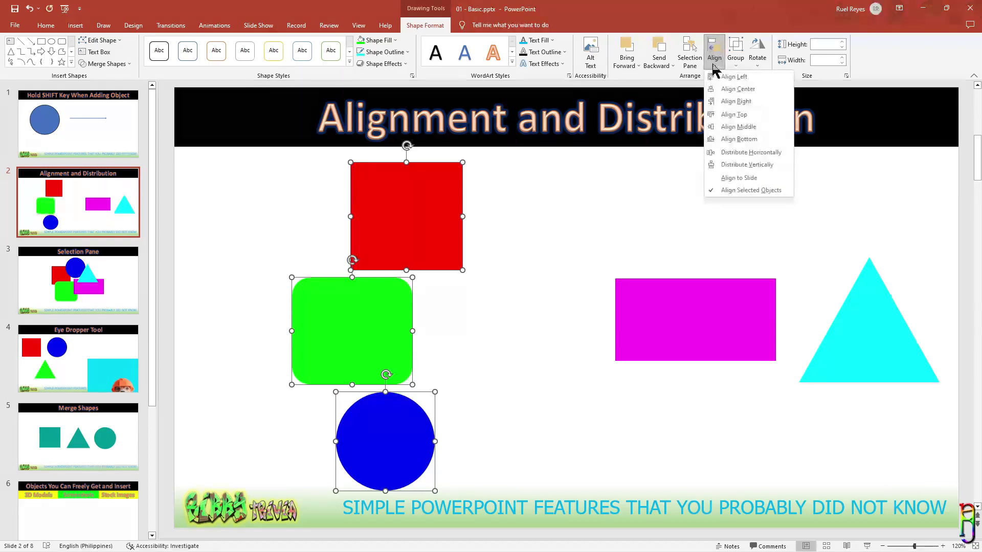
pyautogui.click(746, 96)
# - Distribute the green, magenta and cyan shapes horizontally
pyautogui.click(259, 305)
pyautogui.moveTo(245, 235); pyautogui.dragTo(943, 392)
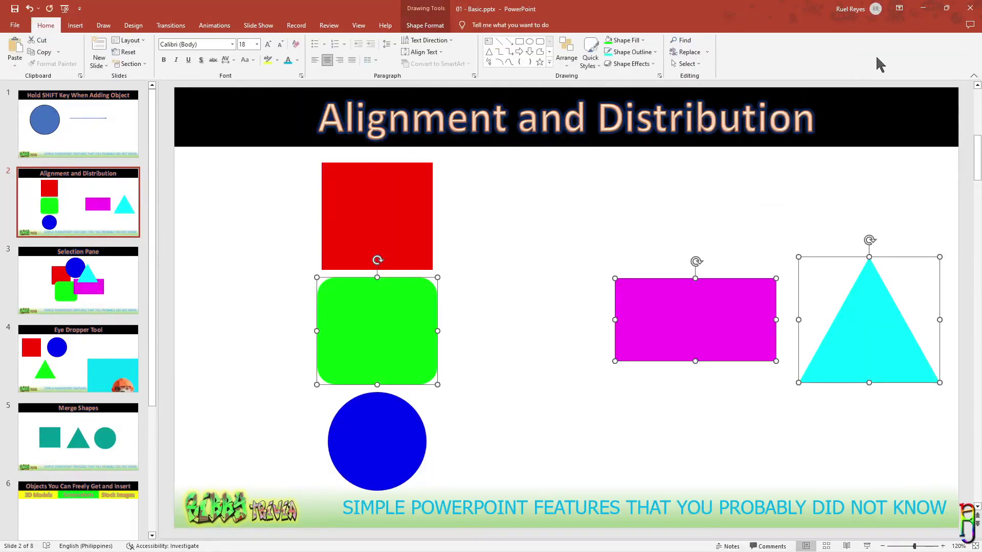
pyautogui.click(427, 25)
pyautogui.click(715, 60)
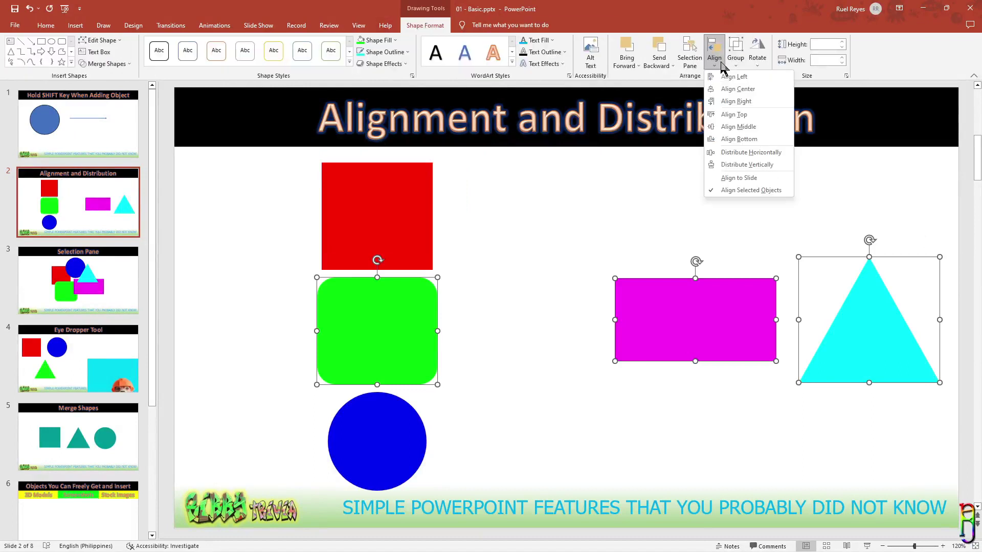
pyautogui.click(767, 154)
pyautogui.click(745, 195)
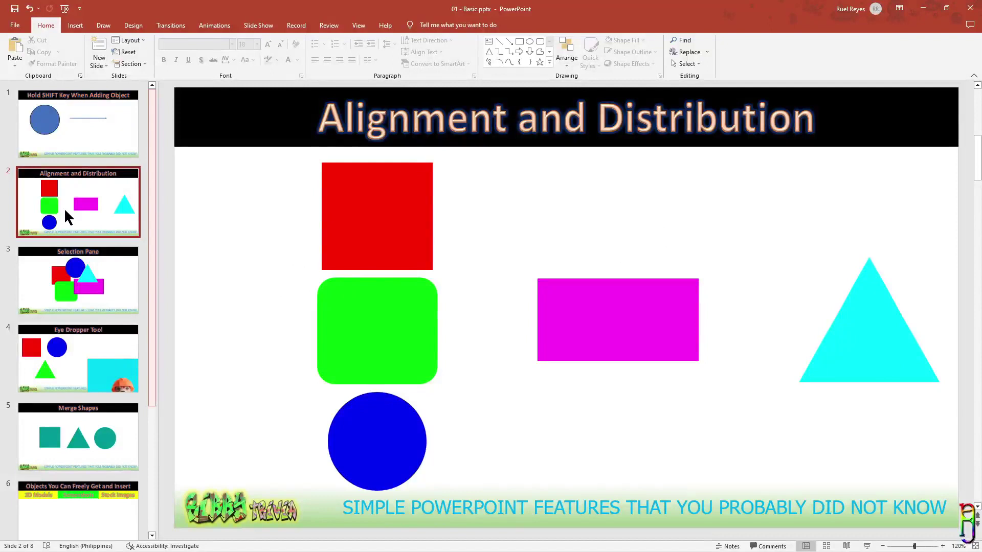
# - Go to slide 3, select the blue circle, and open Home > Select options
pyautogui.click(110, 260)
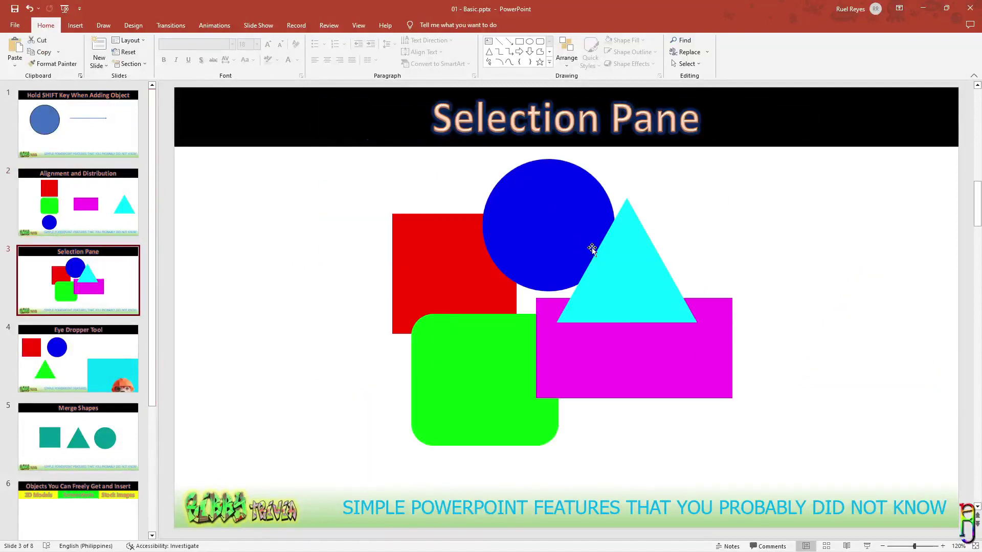
pyautogui.click(560, 216)
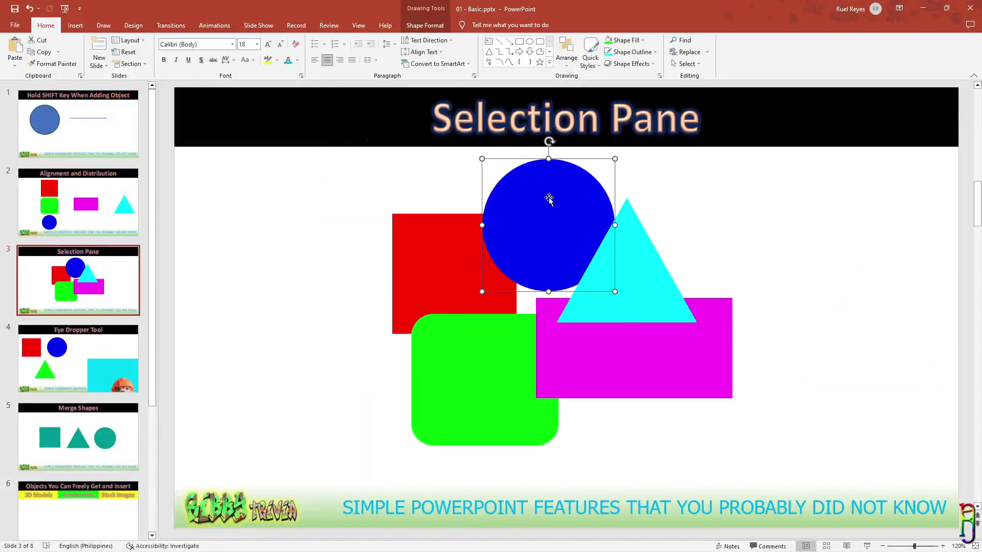
pyautogui.rightClick(548, 200)
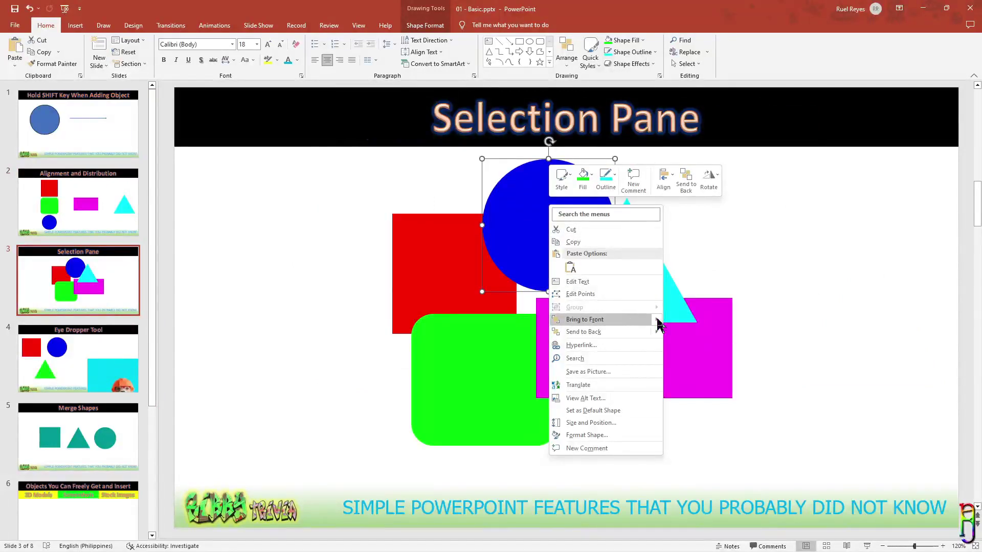
pyautogui.click(603, 6)
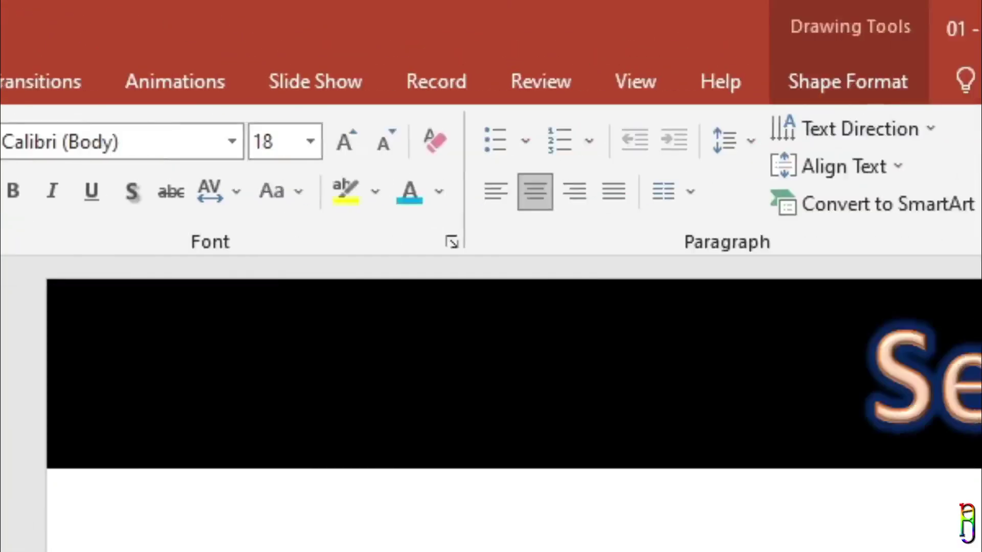
pyautogui.click(256, 205)
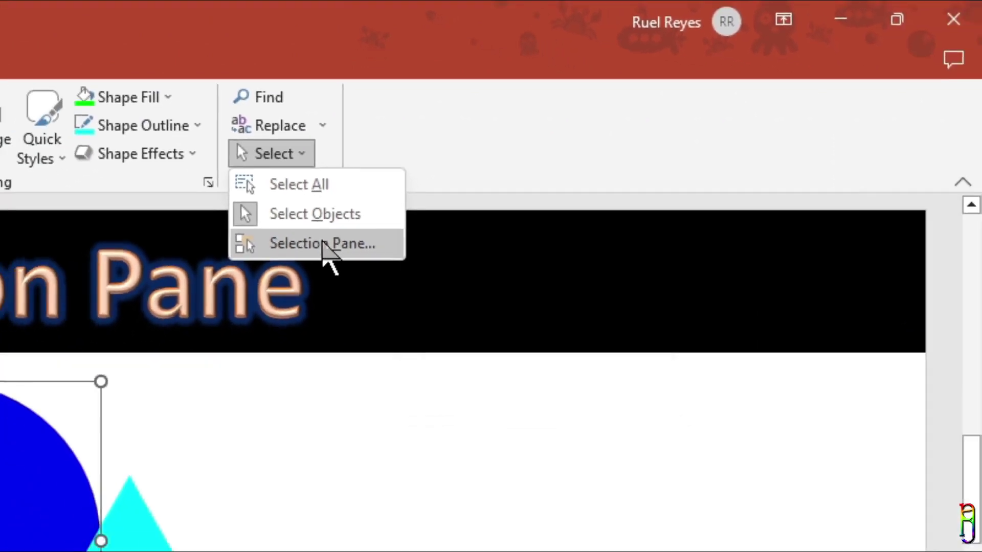
# - Open the Selection Pane and select the magenta, cyan, red and green shapes in turn
pyautogui.click(307, 323)
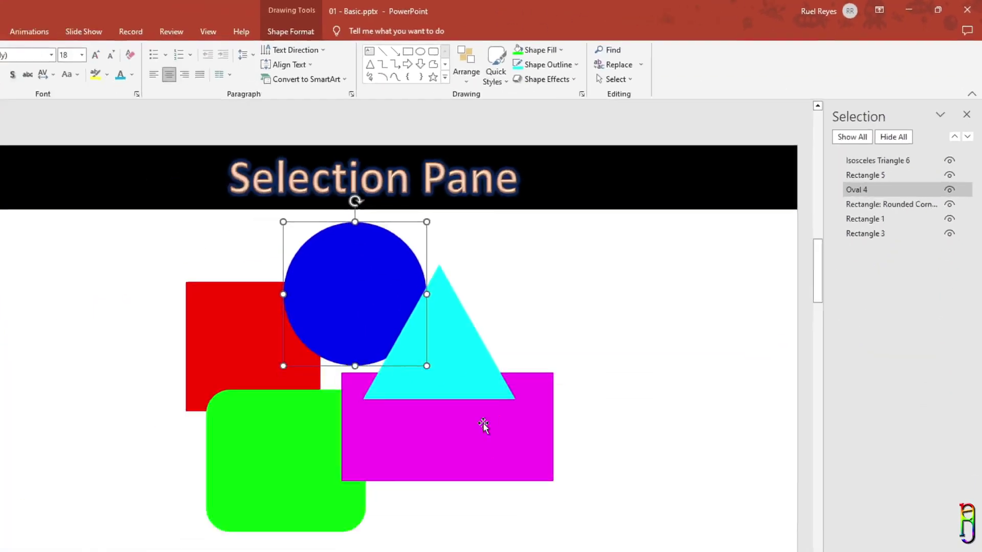
pyautogui.click(483, 424)
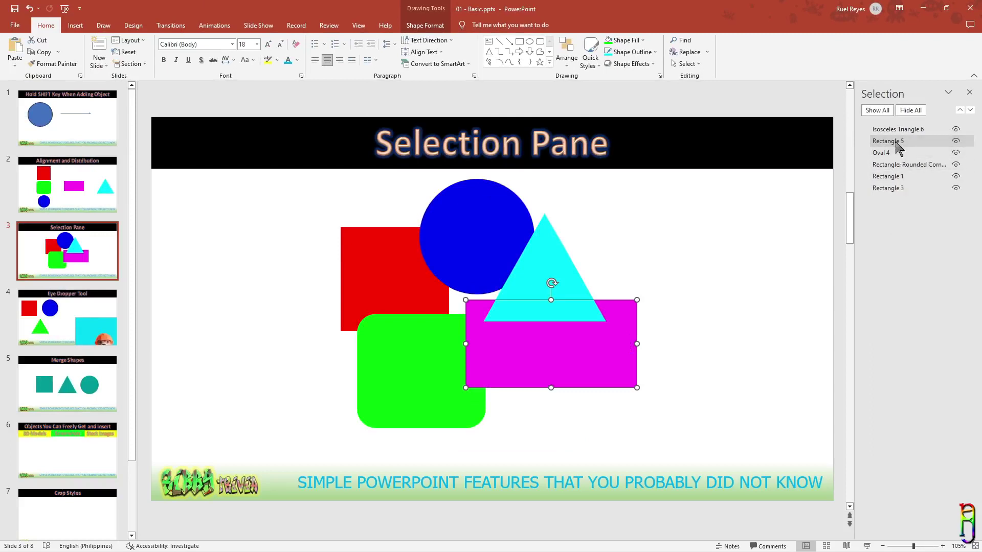
pyautogui.click(550, 263)
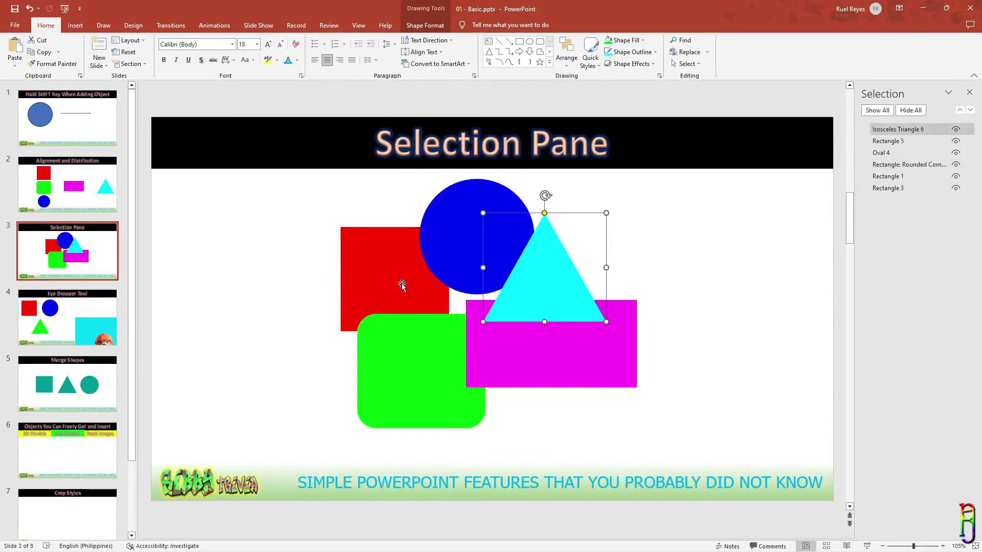
pyautogui.click(378, 279)
pyautogui.click(464, 362)
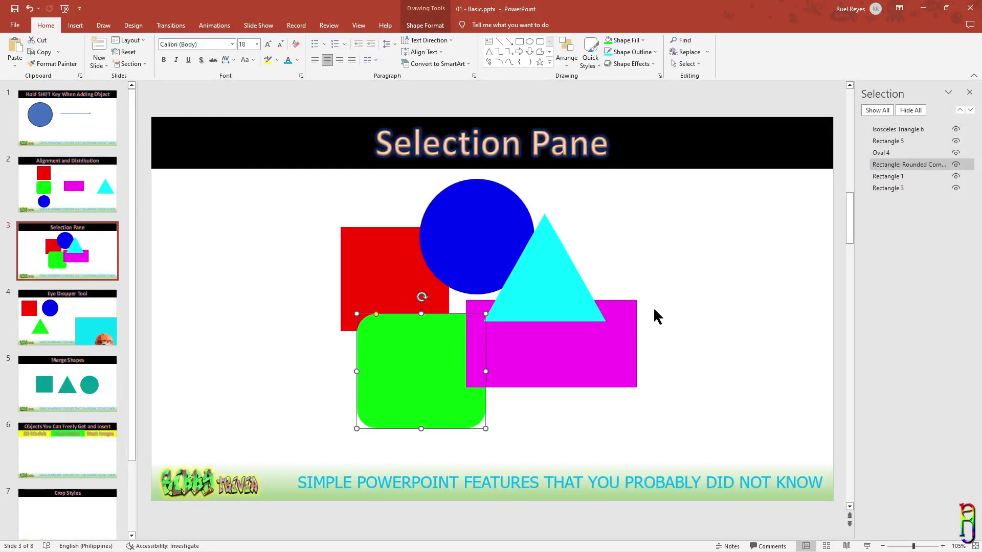
# - Select the red square and black title banner together in the Selection pane
pyautogui.click(666, 379)
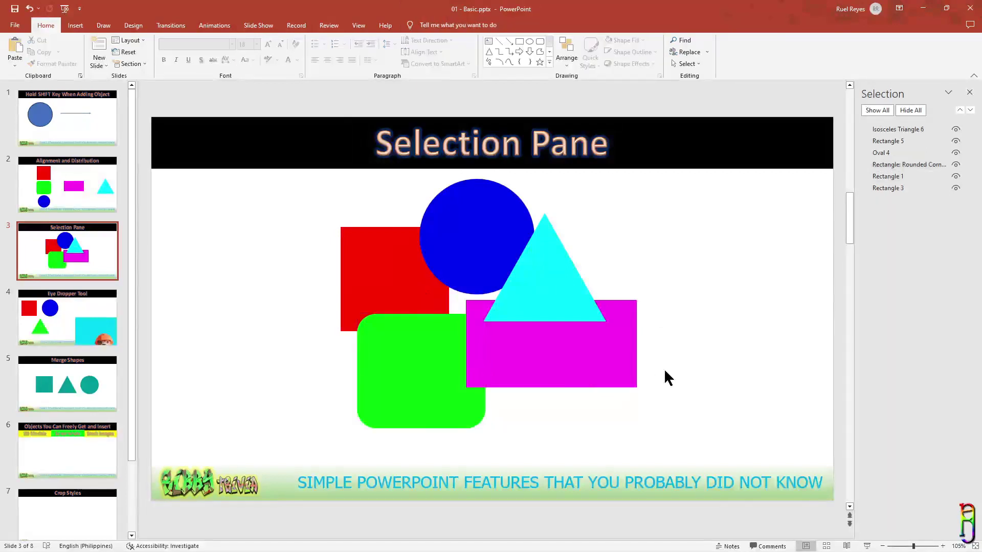
pyautogui.click(908, 177)
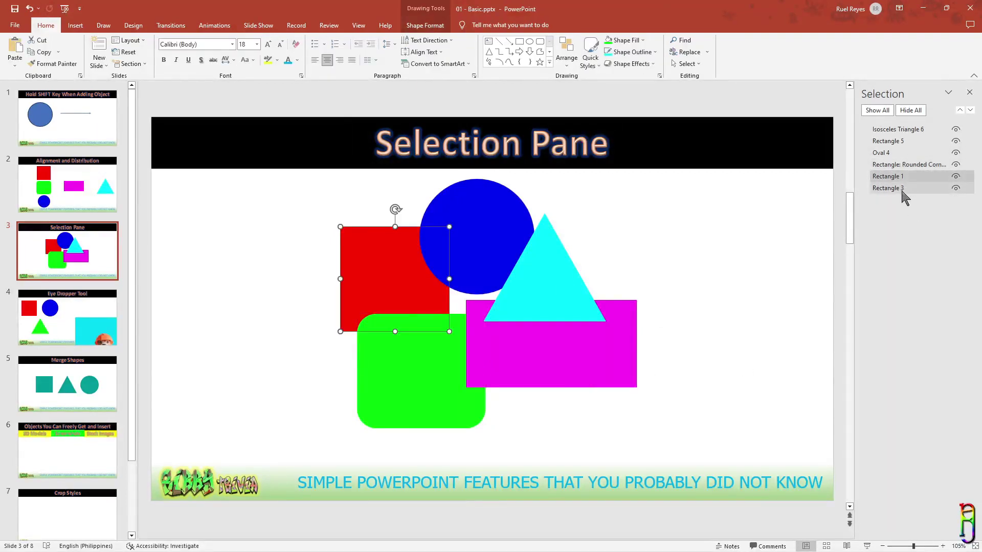
pyautogui.keyDown('ctrl'); pyautogui.click(913, 189); pyautogui.keyUp('ctrl')
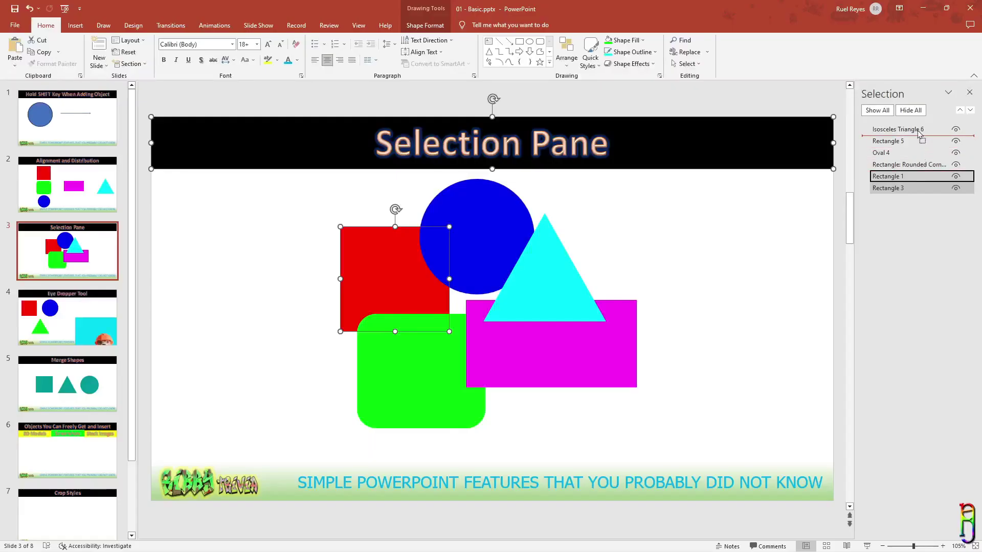
# - Drag the red square and banner, then Oval 4, to the top of the Selection pane
pyautogui.moveTo(919, 130); pyautogui.dragTo(919, 133)
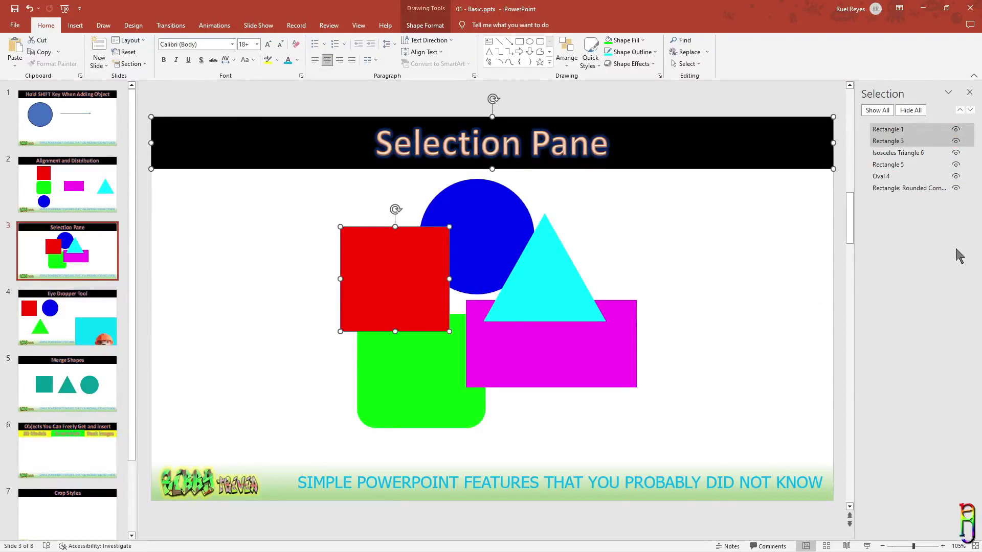
pyautogui.click(896, 177)
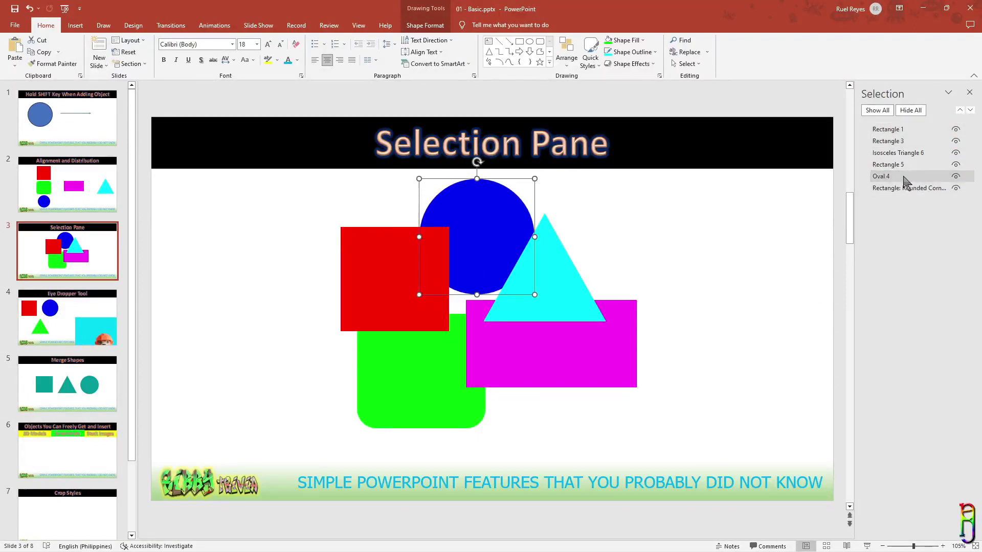
pyautogui.moveTo(890, 177); pyautogui.dragTo(909, 126)
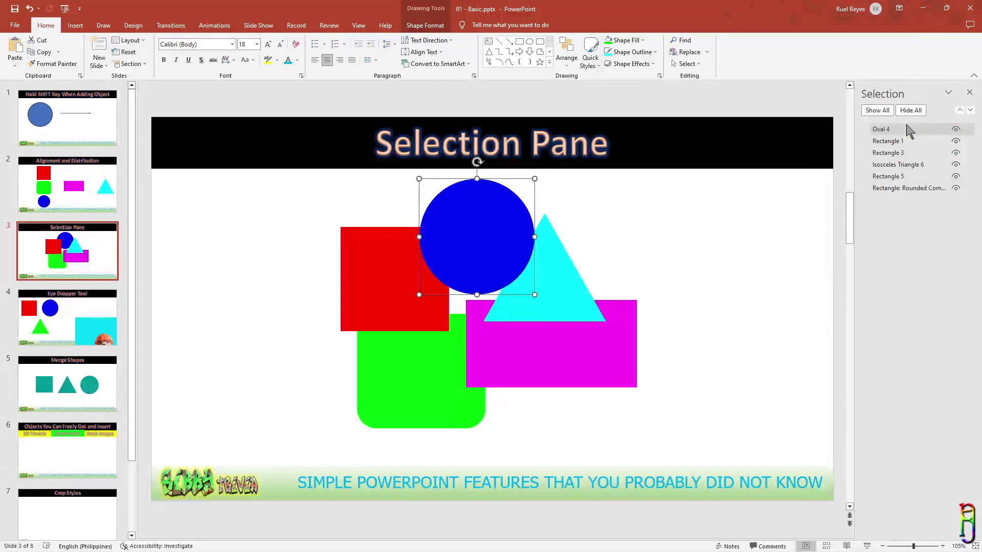
# - Hide and re-show the blue circle, then cycle through the overlapping shapes with Tab
pyautogui.click(956, 130)
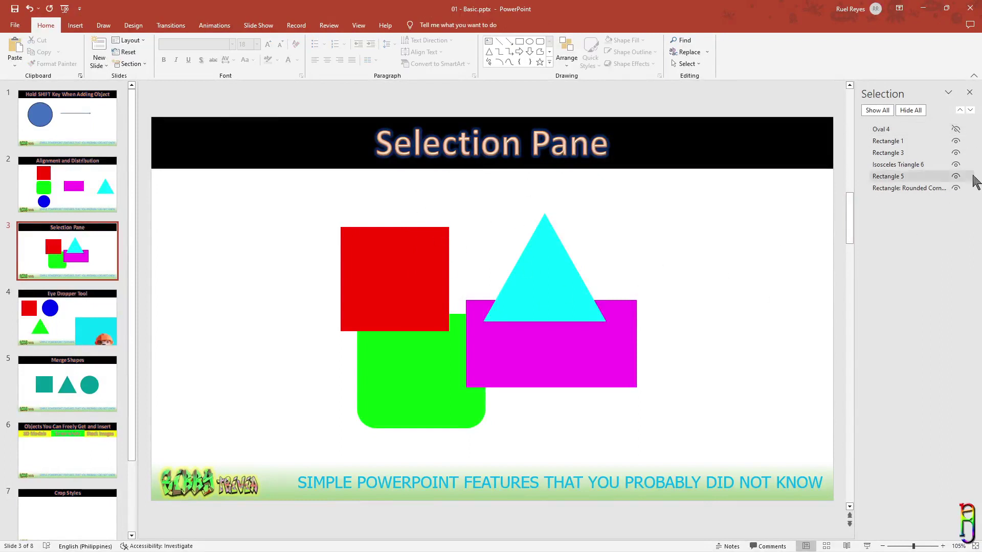
pyautogui.click(957, 130)
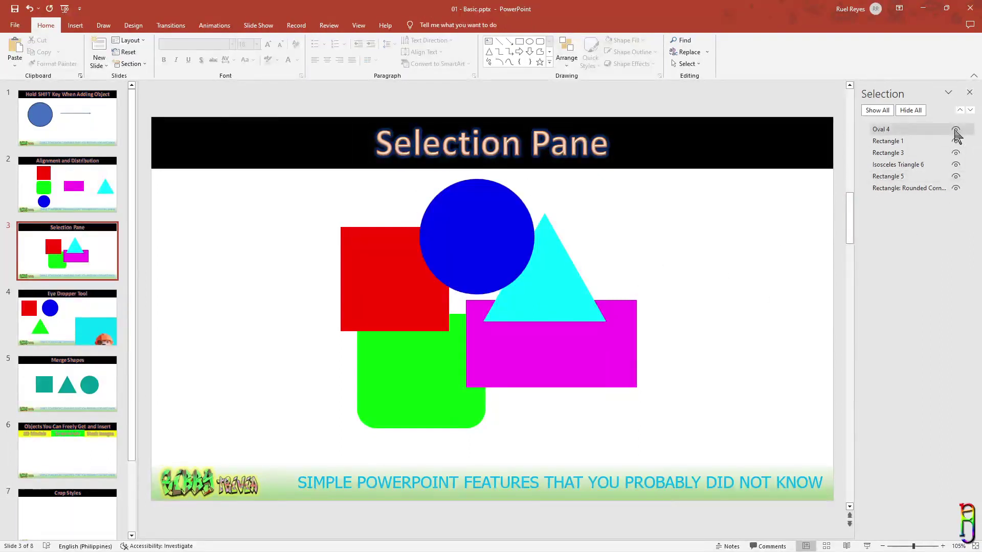
pyautogui.click(488, 238)
pyautogui.click(562, 284)
pyautogui.click(575, 351)
pyautogui.click(442, 251)
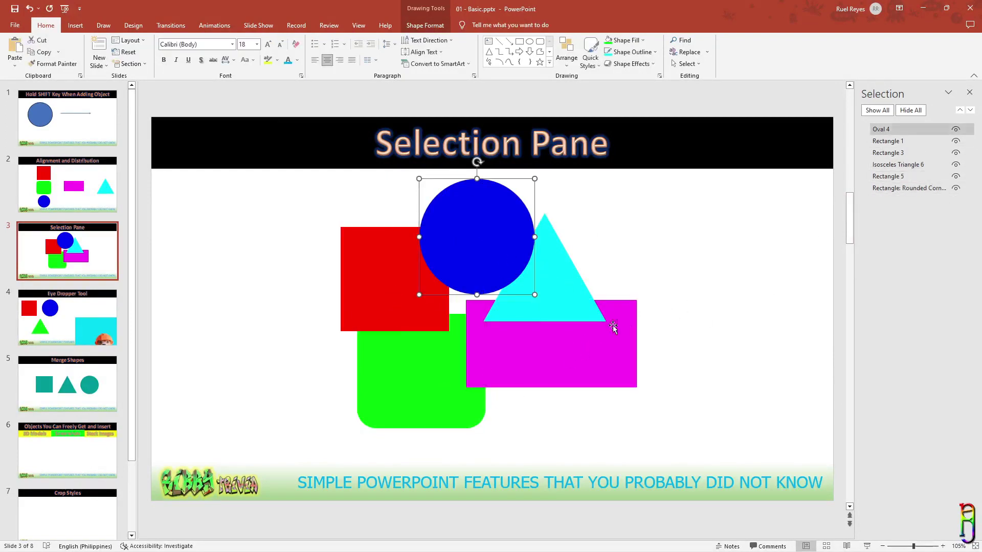
pyautogui.press('Tab')
pyautogui.press('Tab')
pyautogui.press('Tab')
pyautogui.press('Tab')
pyautogui.press('Tab')
pyautogui.press('Tab')
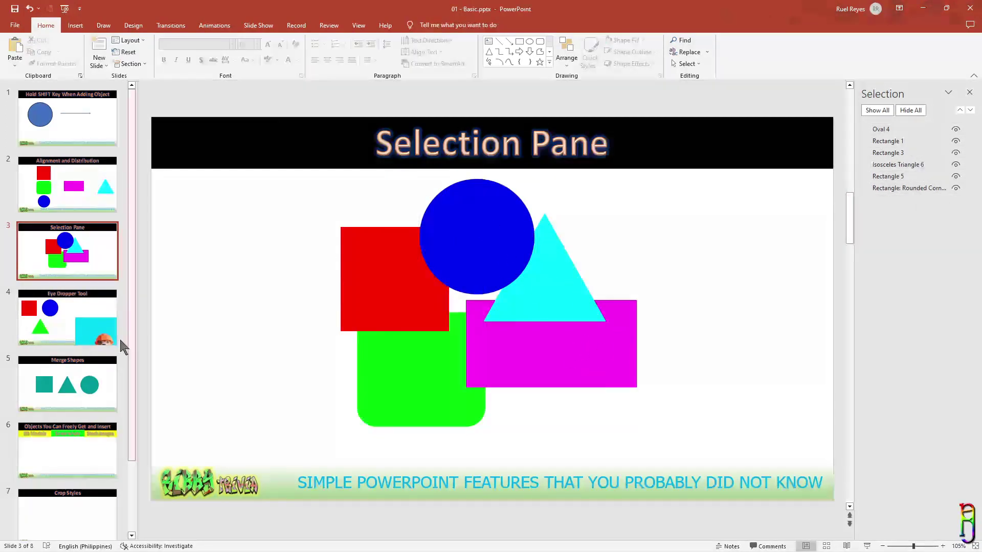
# - On slide 4, 'Eye Dropper Tool', draw a rounded rectangle right of the blue circle
pyautogui.click(62, 330)
pyautogui.click(483, 231)
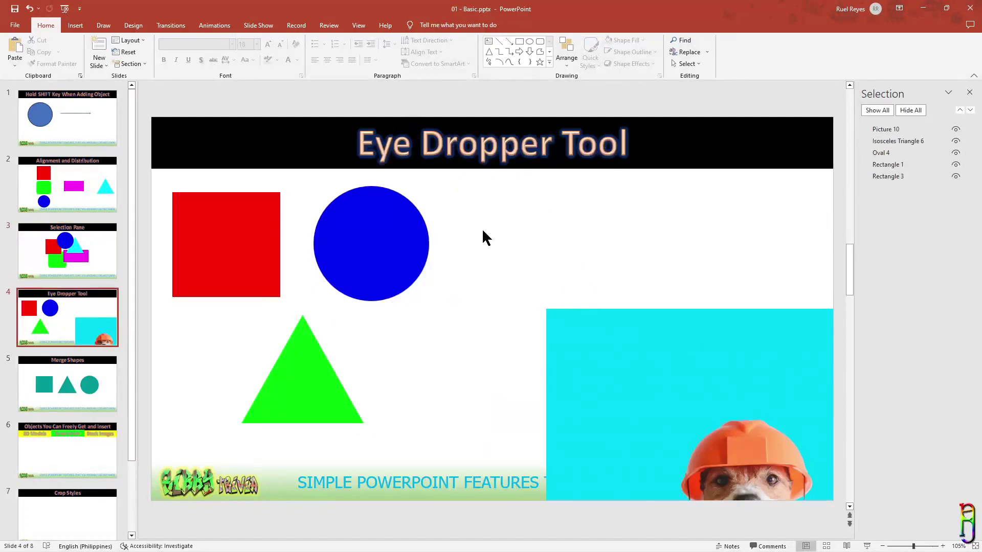
pyautogui.click(542, 45)
pyautogui.moveTo(489, 199); pyautogui.dragTo(611, 282)
pyautogui.click(692, 247)
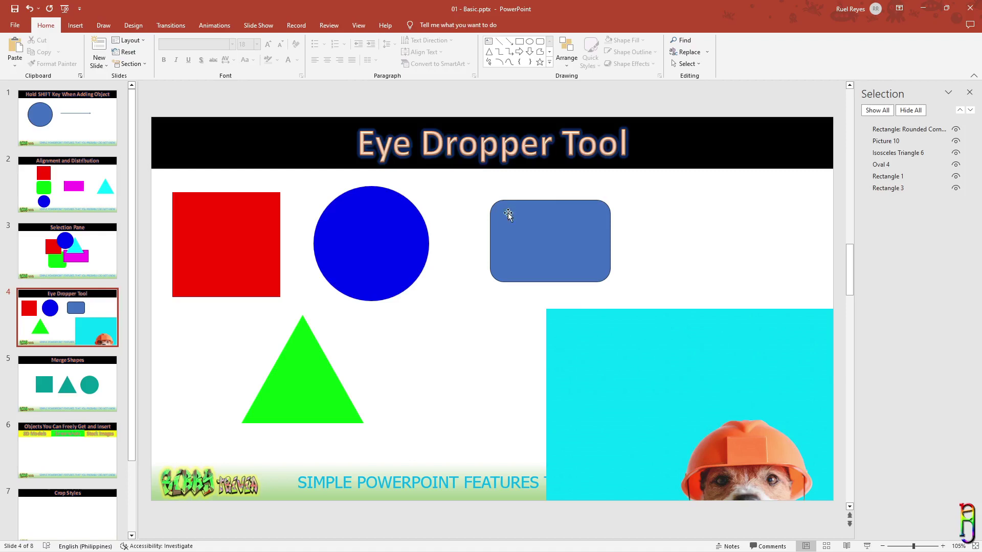
pyautogui.click(555, 214)
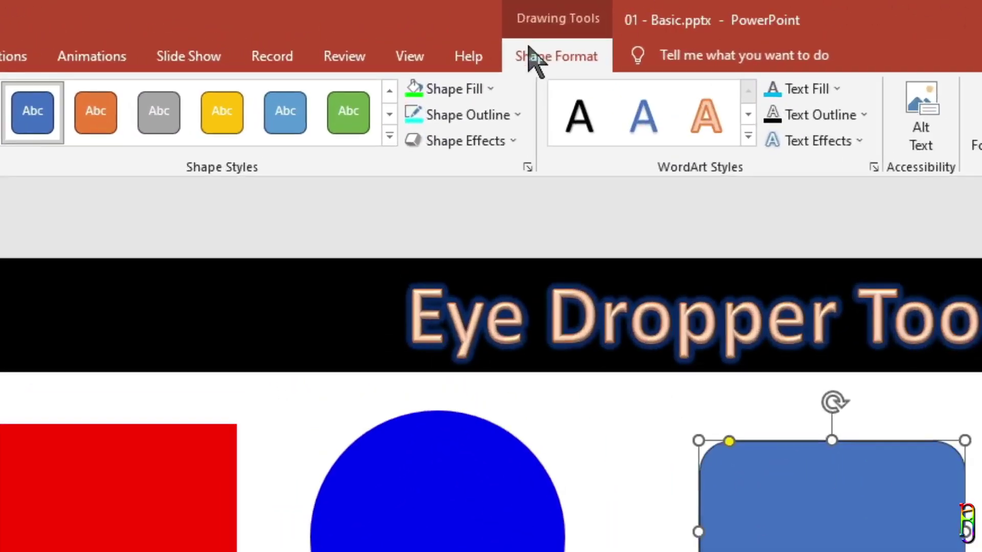
# - Eyedropper the circle's blue into the rectangle's fill and outline, then enlarge it
pyautogui.click(430, 59)
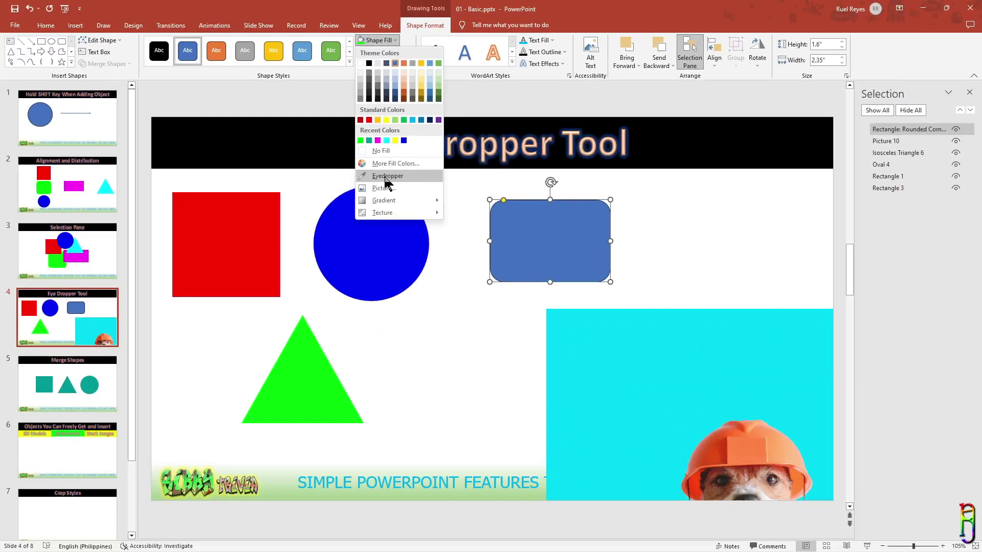
pyautogui.click(386, 177)
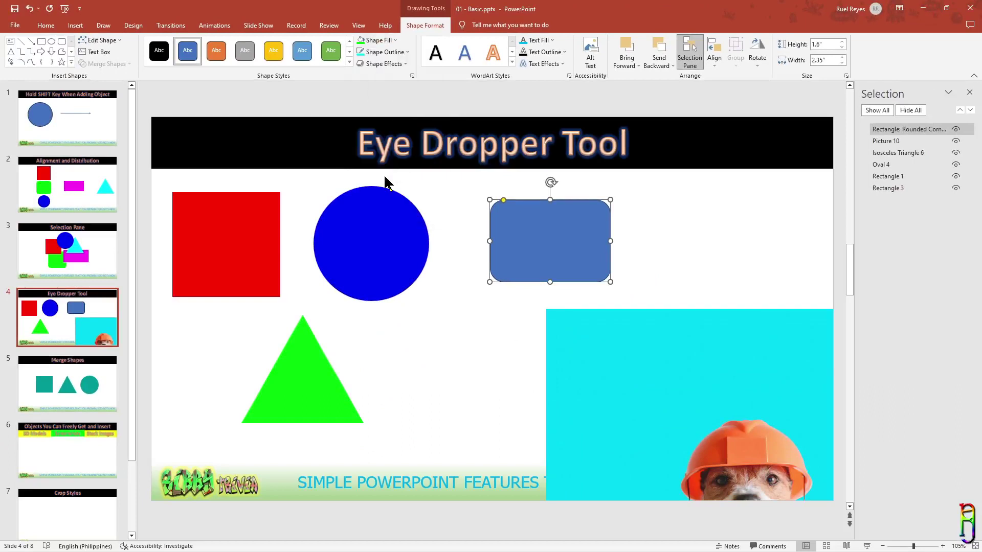
pyautogui.click(381, 229)
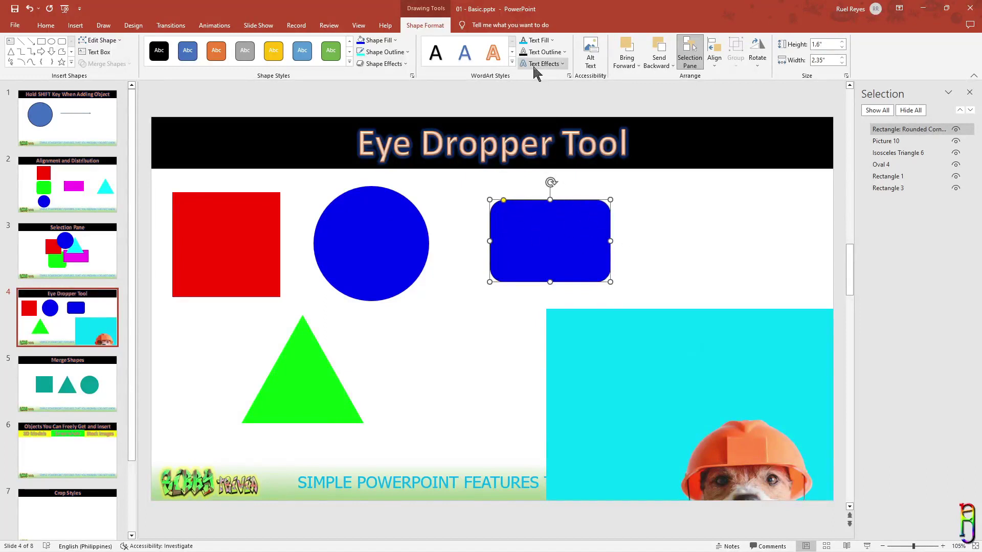
pyautogui.click(409, 52)
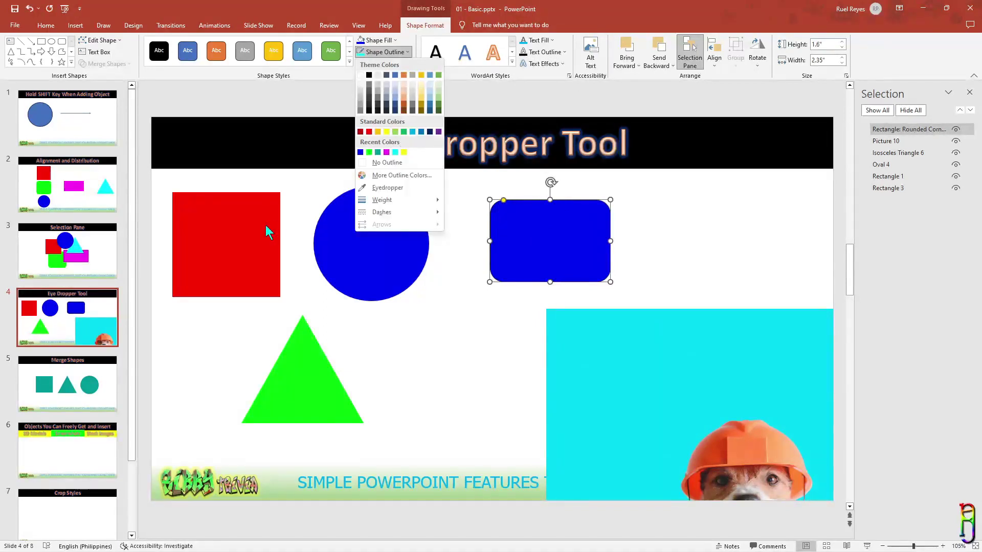
pyautogui.click(384, 188)
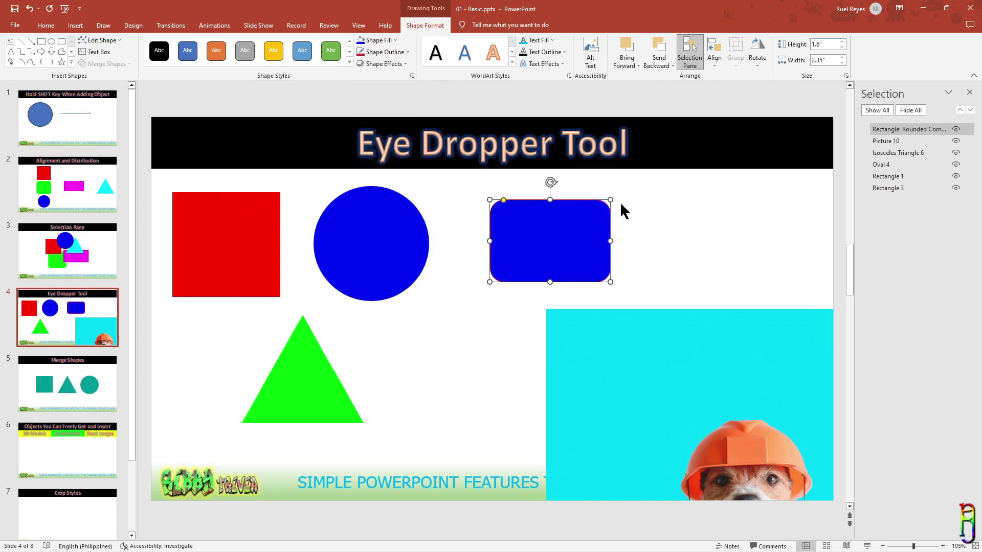
pyautogui.moveTo(615, 195); pyautogui.dragTo(645, 177)
pyautogui.click(734, 228)
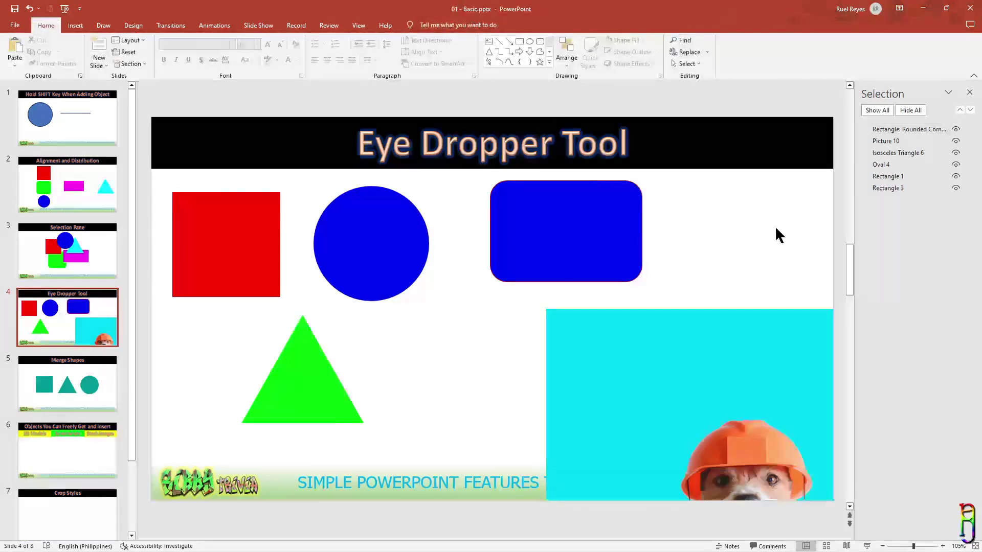
pyautogui.click(560, 239)
# - Delete the four shapes: rounded rectangle, blue circle, red square and green triangle
pyautogui.keyDown('shift'); pyautogui.click(373, 238); pyautogui.keyUp('shift')
pyautogui.keyDown('shift'); pyautogui.click(215, 226); pyautogui.keyUp('shift')
pyautogui.keyDown('shift'); pyautogui.click(312, 398); pyautogui.keyUp('shift')
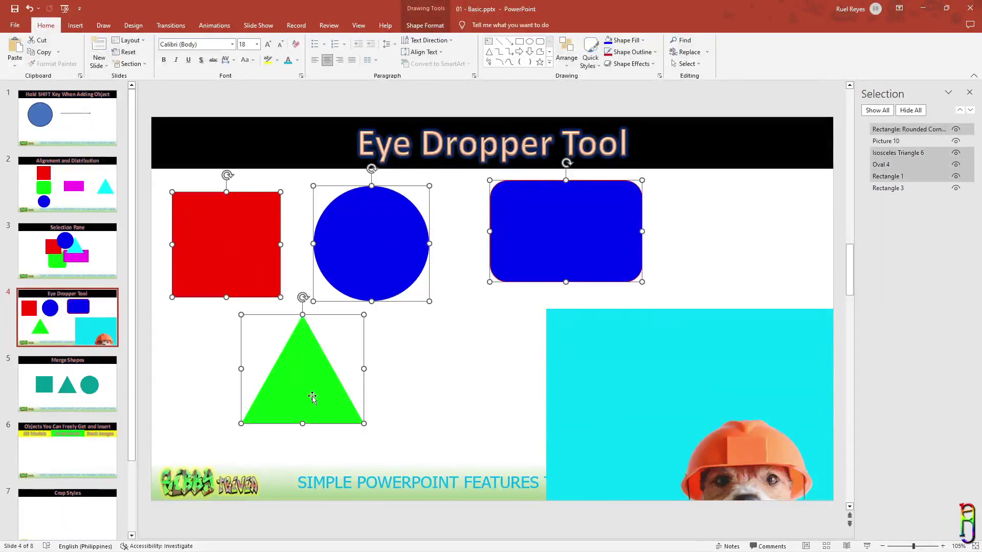
pyautogui.press('Delete')
# - Eyedropper the dog picture's cyan as the slide background, then move to slide 5, 'Merge Shapes'
pyautogui.click(738, 375)
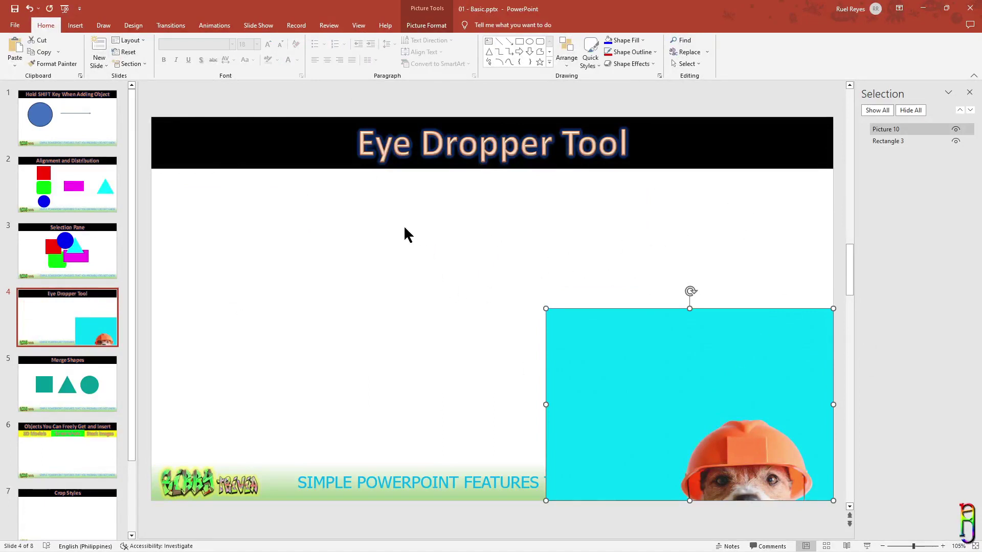
pyautogui.click(747, 213)
pyautogui.rightClick(668, 210)
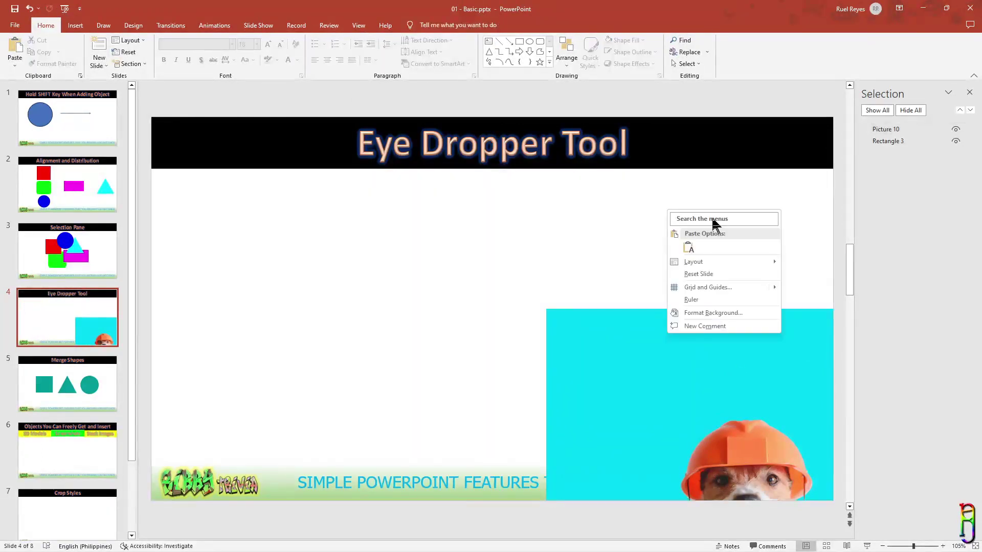
pyautogui.click(716, 314)
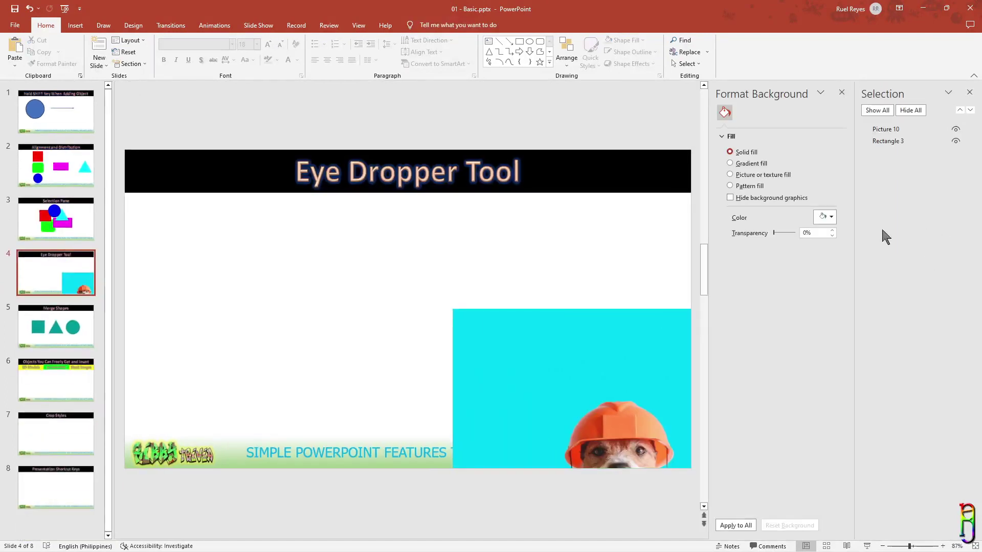
pyautogui.click(833, 218)
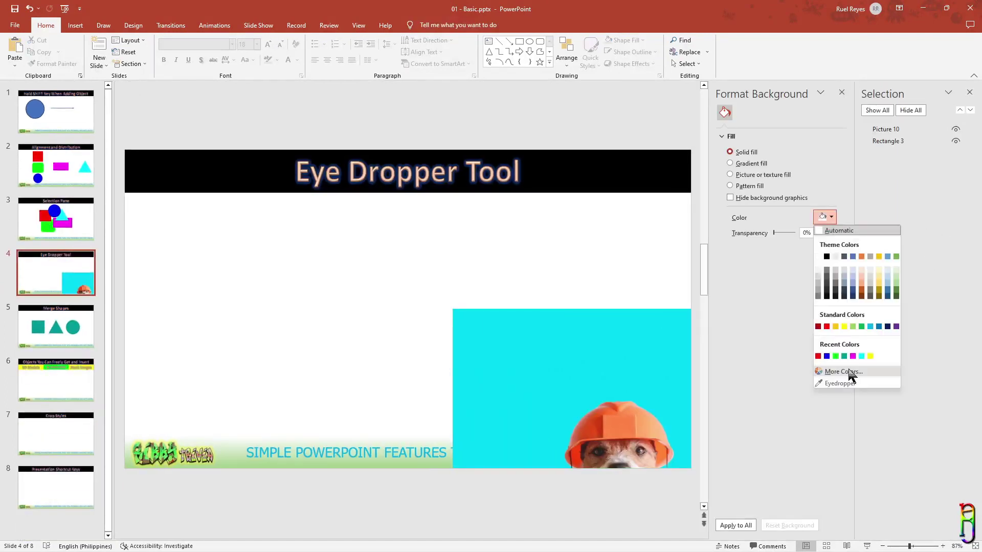
pyautogui.click(841, 389)
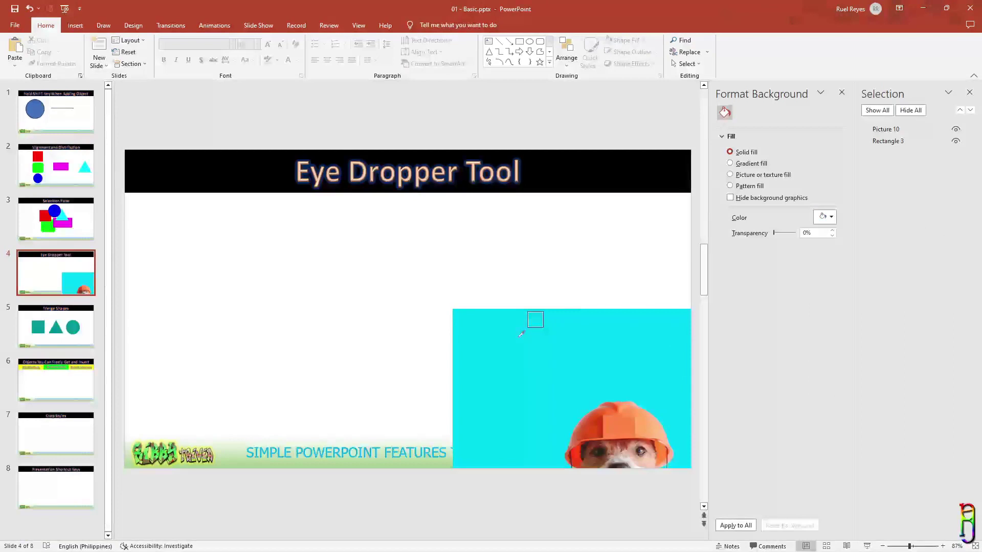
pyautogui.click(534, 327)
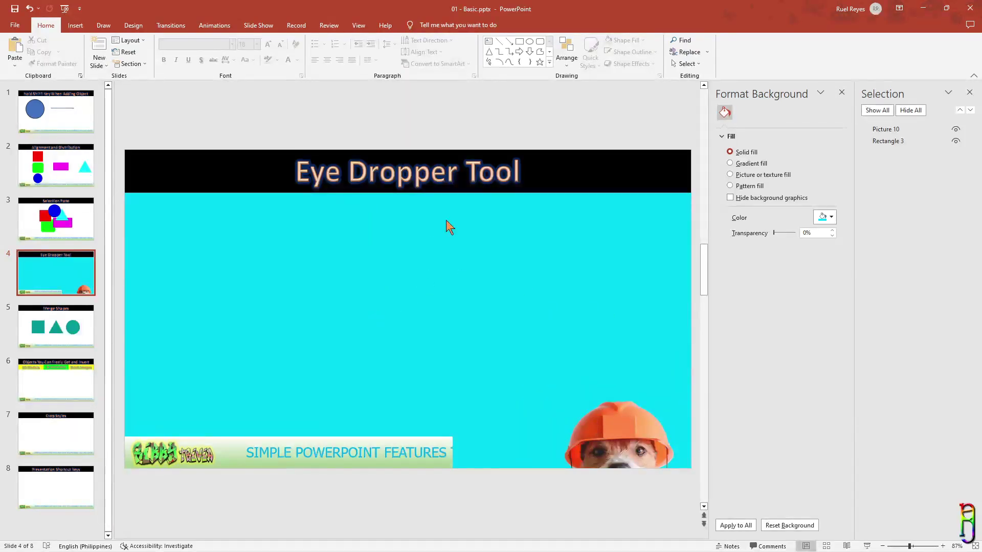
pyautogui.press('pagedown')
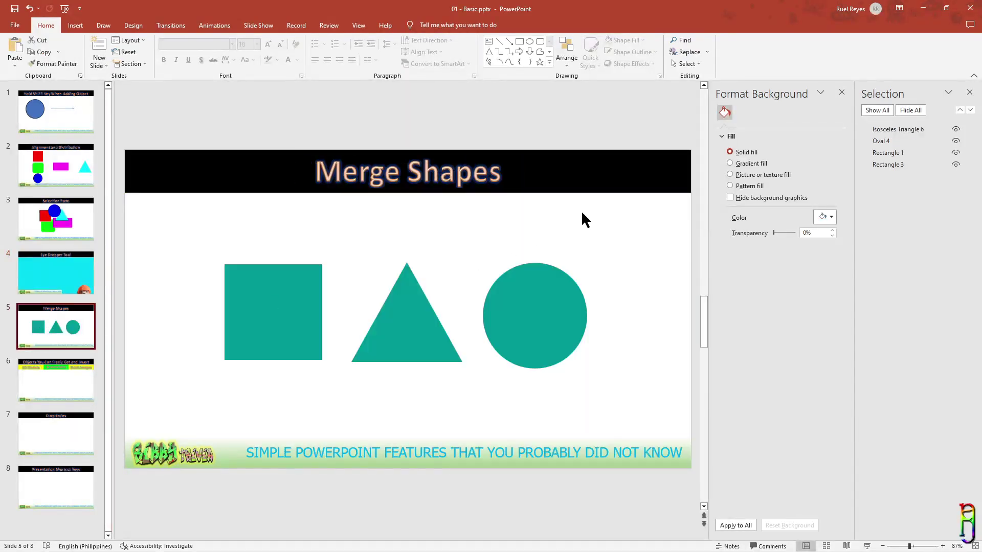
# - Close the Selection and Format Background panes and browse the shapes gallery without adding anything
pyautogui.click(970, 92)
pyautogui.click(841, 92)
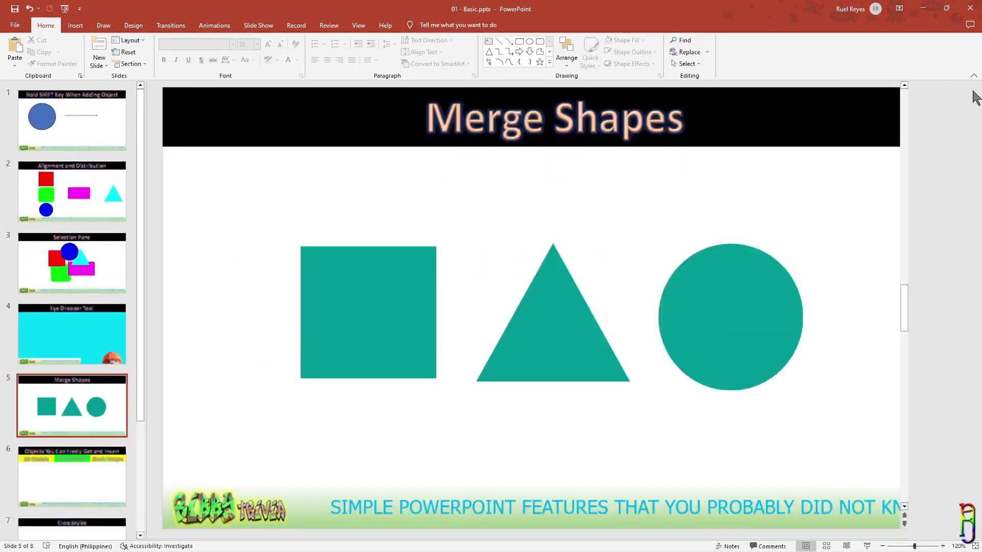
pyautogui.click(550, 62)
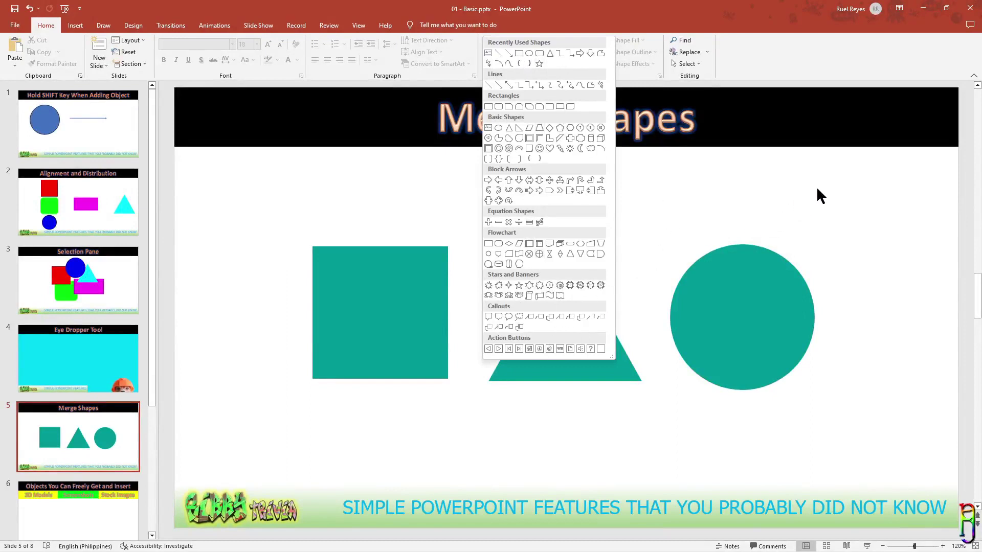
pyautogui.click(789, 202)
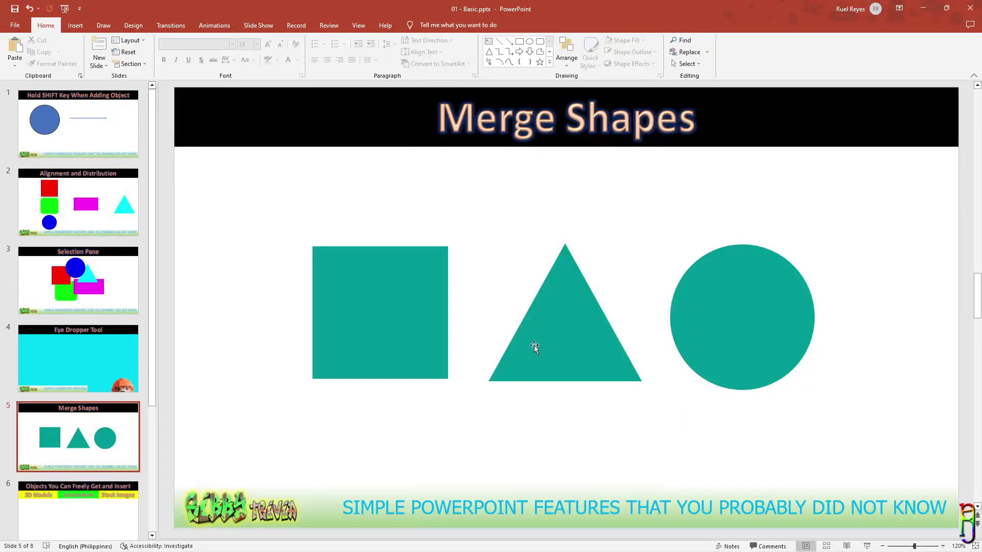
# - Set the triangle atop the square and fit a smaller circle under the base
pyautogui.click(392, 342)
pyautogui.moveTo(392, 342); pyautogui.dragTo(492, 356)
pyautogui.moveTo(576, 333); pyautogui.dragTo(493, 224)
pyautogui.click(758, 320)
pyautogui.moveTo(758, 320); pyautogui.dragTo(496, 376)
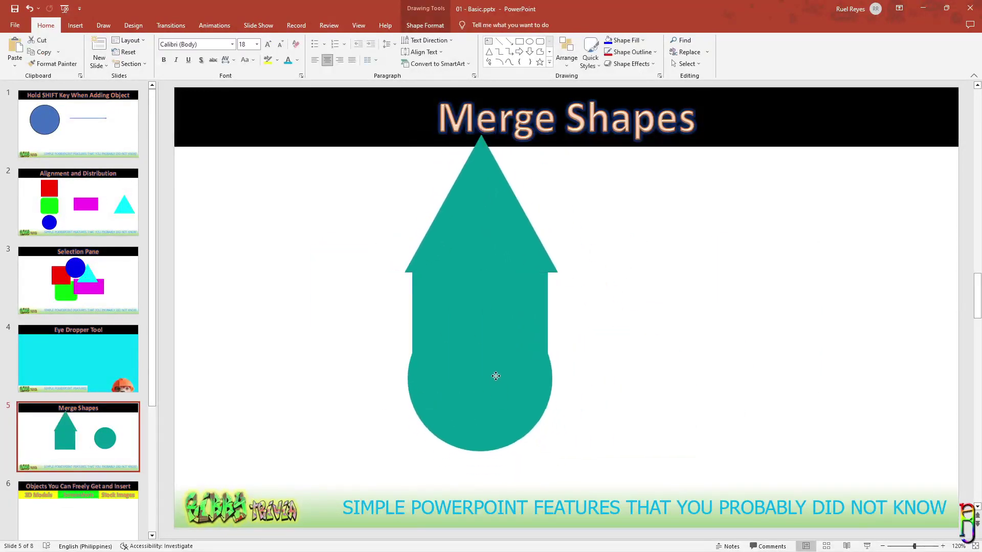
pyautogui.moveTo(552, 450); pyautogui.dragTo(545, 442)
pyautogui.moveTo(493, 423); pyautogui.dragTo(493, 431)
pyautogui.moveTo(551, 454); pyautogui.dragTo(547, 454)
# - Select the circle, square and triangle together and bring up Shape Format
pyautogui.press('Escape')
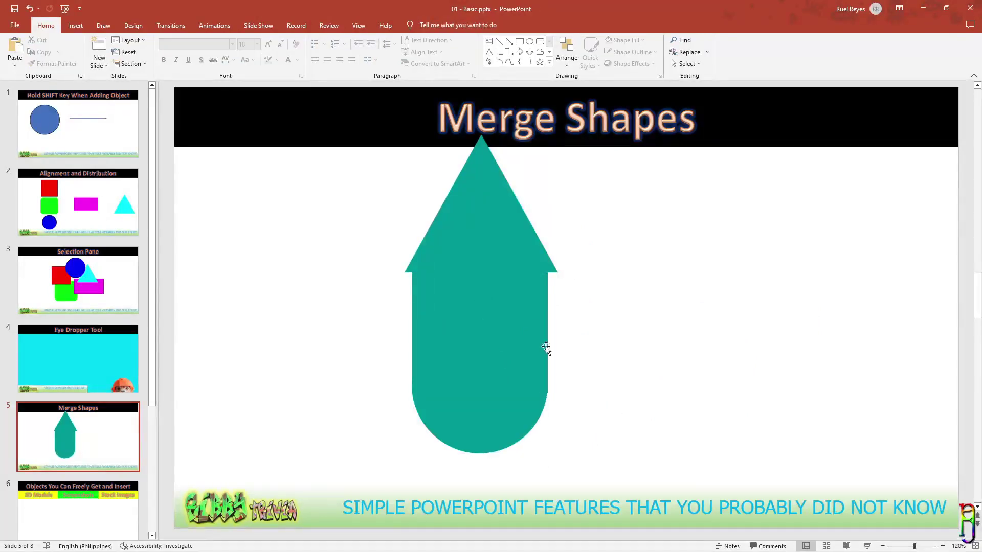
pyautogui.click(532, 358)
pyautogui.keyDown('shift'); pyautogui.click(504, 302); pyautogui.keyUp('shift')
pyautogui.keyDown('shift'); pyautogui.click(480, 215); pyautogui.keyUp('shift')
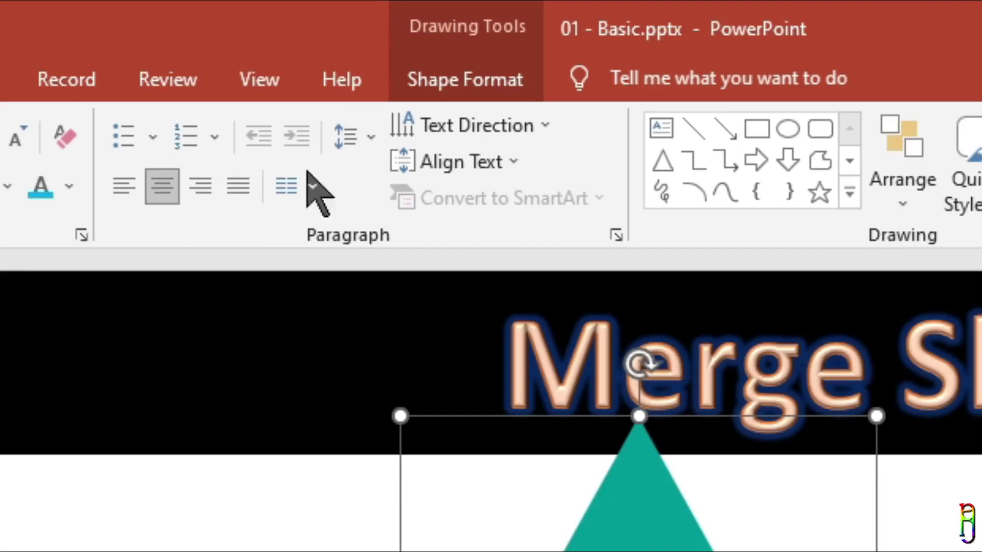
pyautogui.click(463, 92)
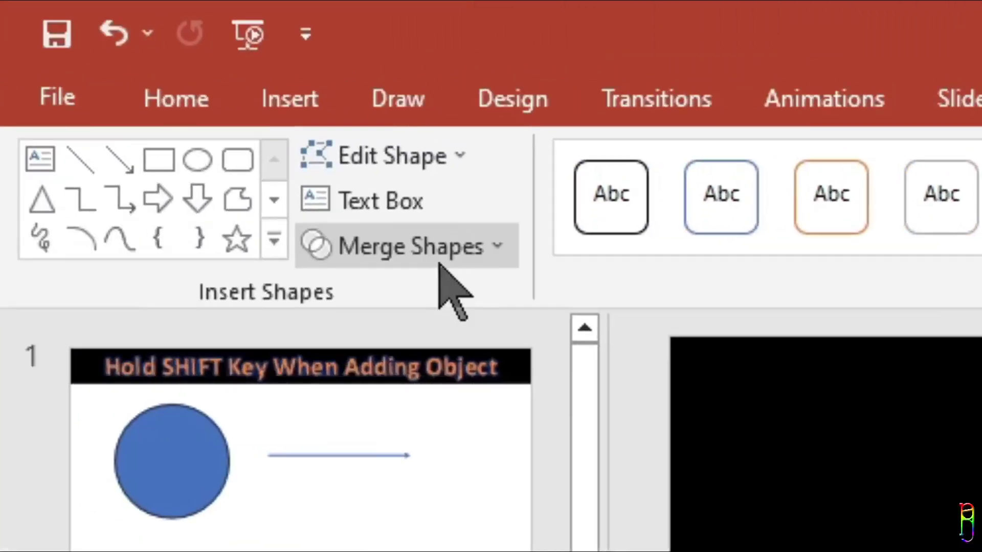
# - Fuse the triangle, square and circle into one shape with Merge Shapes > Union
pyautogui.click(498, 249)
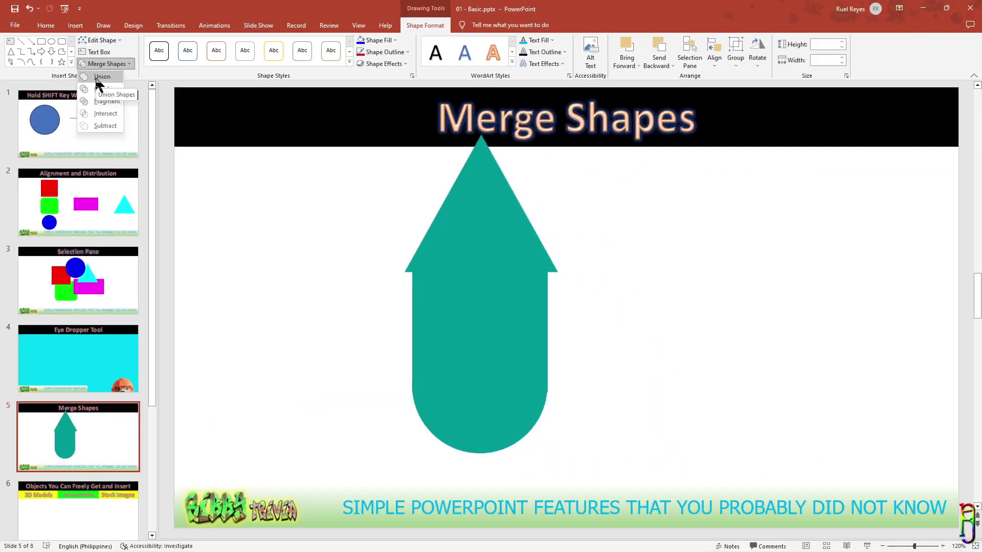
pyautogui.click(409, 297)
pyautogui.click(802, 283)
pyautogui.click(482, 134)
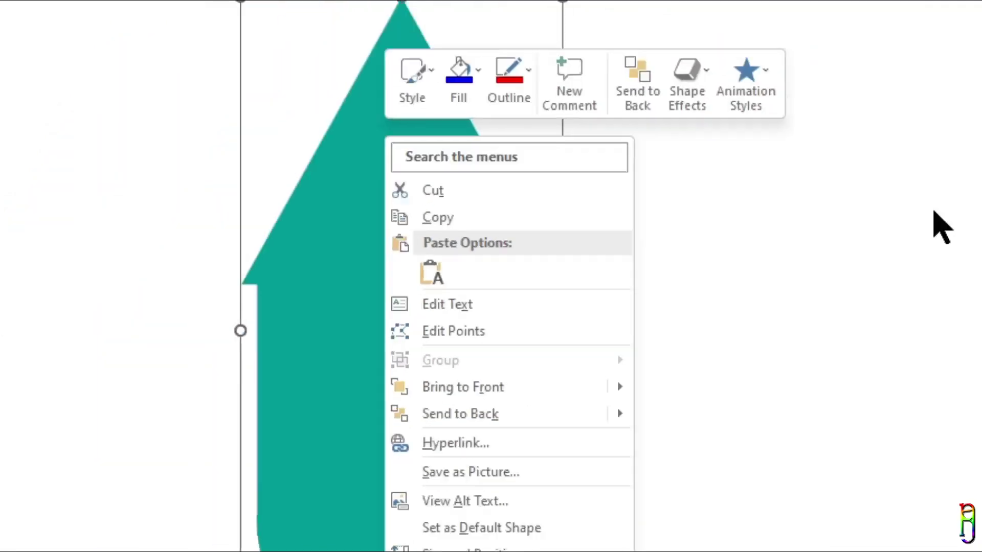
# - Leave the merged shape's points unedited and undo the union back into three shapes
pyautogui.click(187, 324)
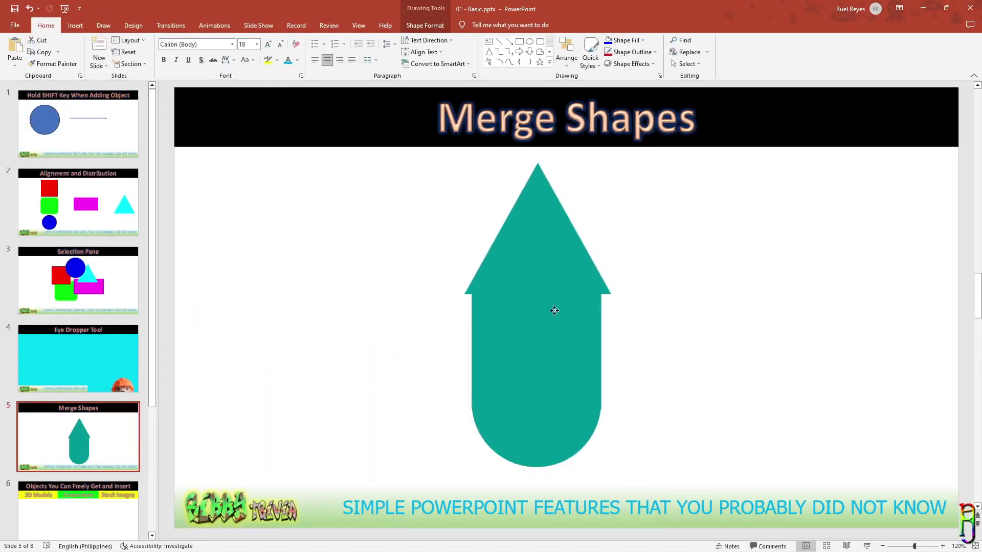
pyautogui.click(733, 285)
pyautogui.hotkey('ctrl', 'z')
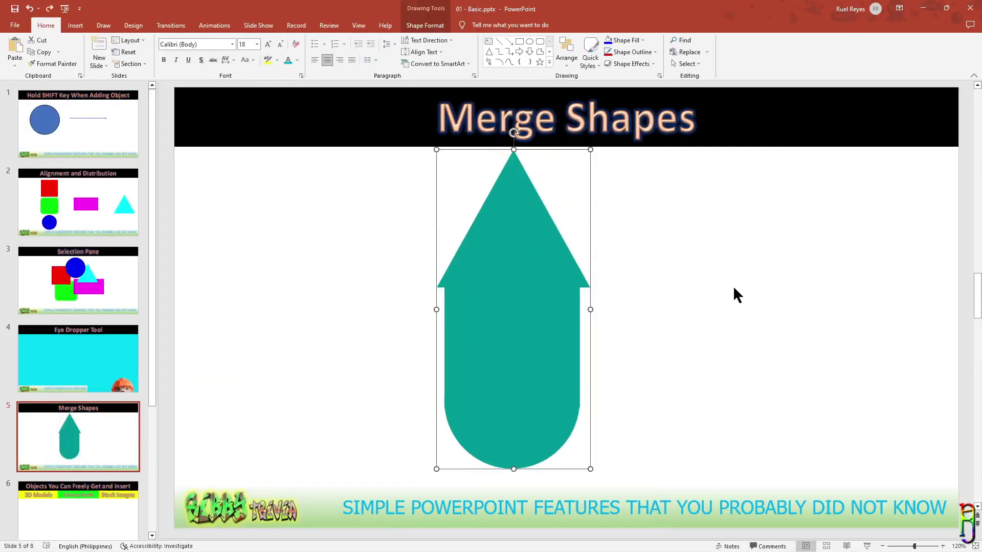
pyautogui.hotkey('ctrl', 'z')
pyautogui.hotkey('ctrl', 'z')
pyautogui.hotkey('ctrl', 'z')
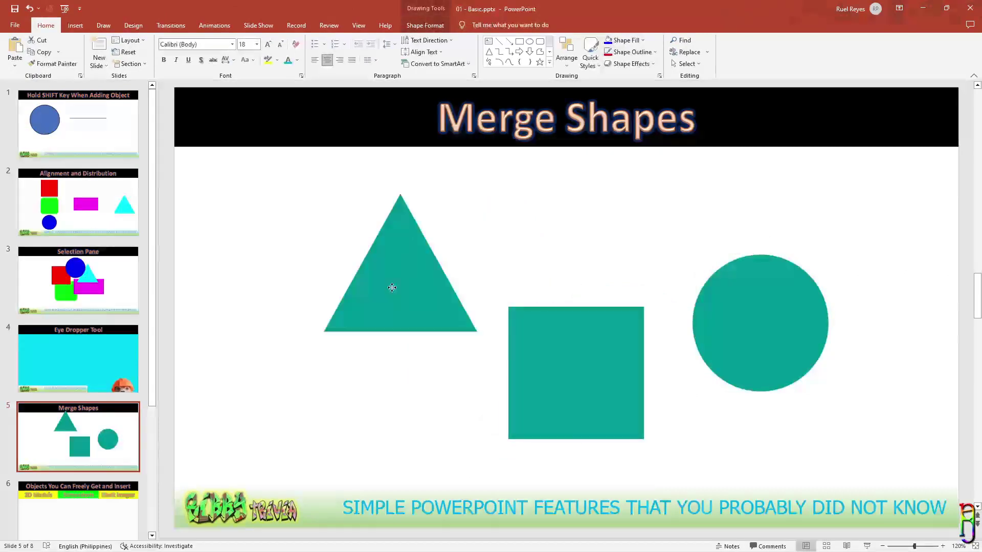
# - Slide the square left so it overlaps the triangle, and select both shapes
pyautogui.hotkey('ctrl', 'z')
pyautogui.moveTo(559, 327); pyautogui.dragTo(480, 298)
pyautogui.keyDown('shift'); pyautogui.click(351, 299); pyautogui.keyUp('shift')
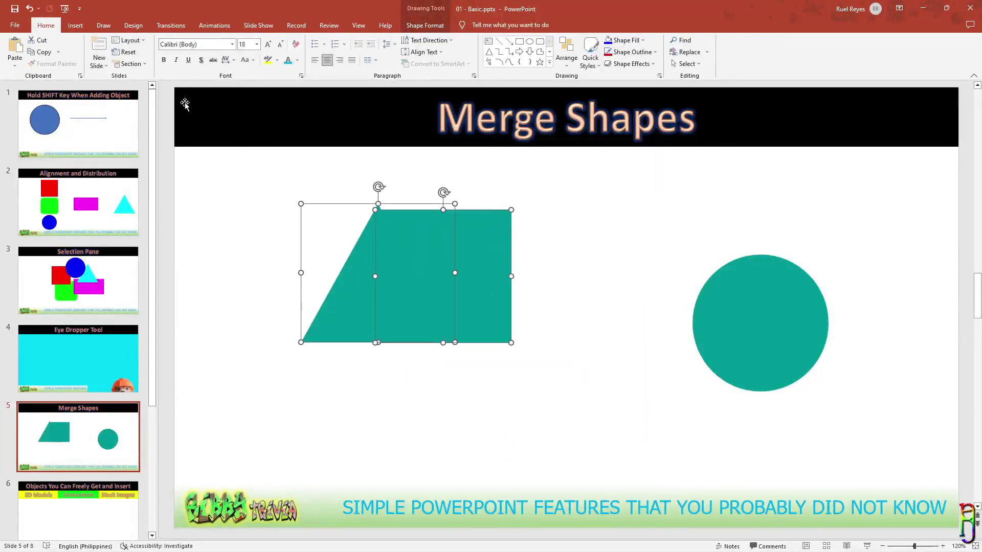
# - Try Merge Shapes > Combine on triangle and square, move the result, then undo both changes
pyautogui.click(424, 25)
pyautogui.click(124, 66)
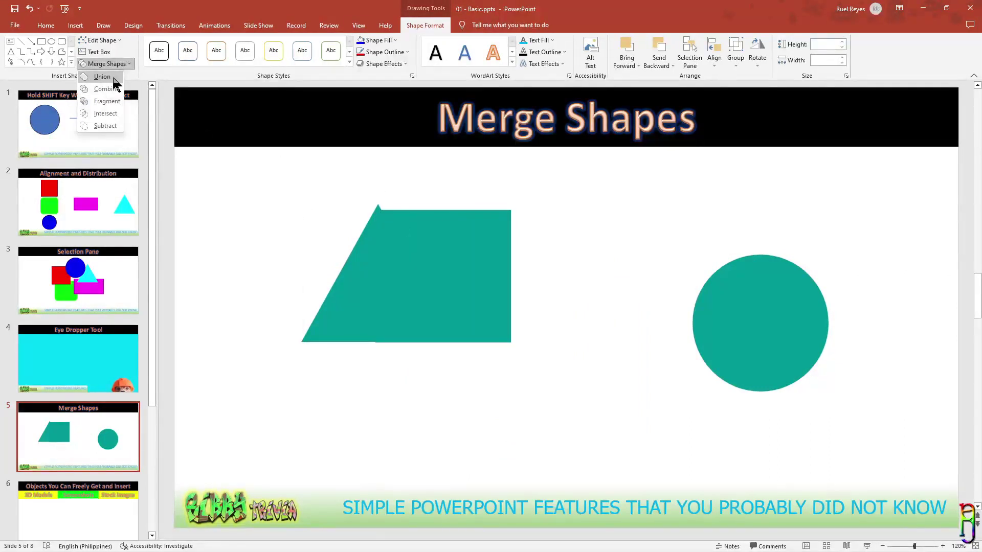
pyautogui.click(105, 90)
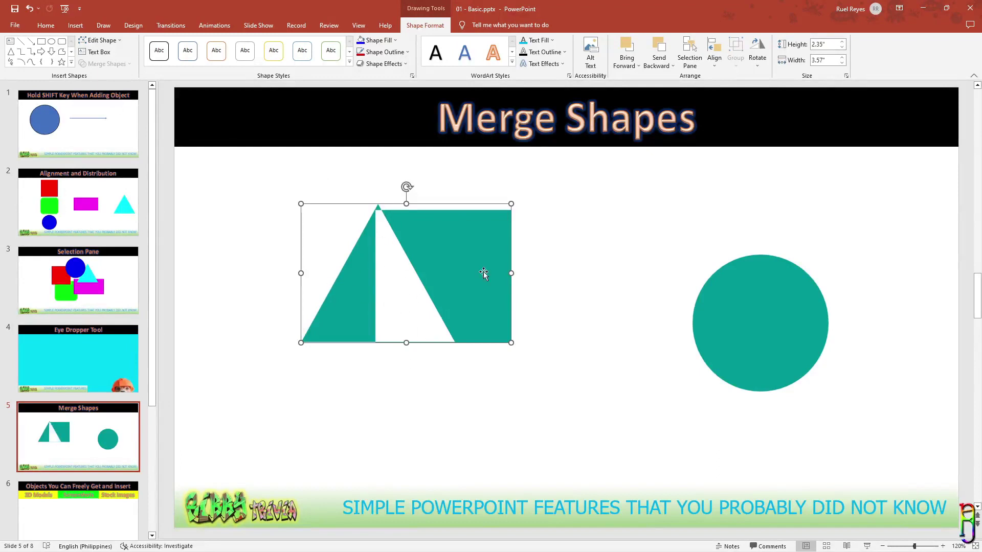
pyautogui.moveTo(470, 288); pyautogui.dragTo(510, 286)
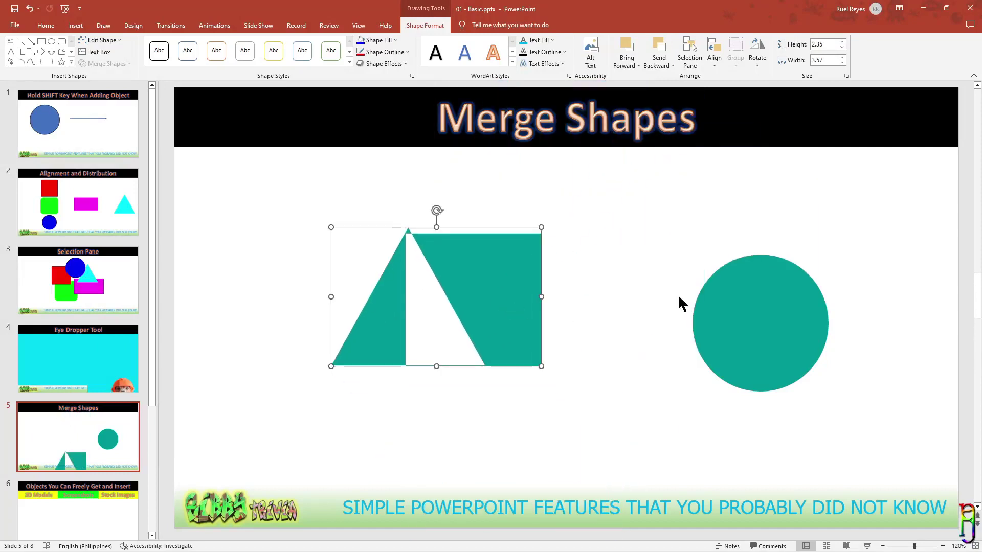
pyautogui.hotkey('ctrl', 'z')
pyautogui.hotkey('ctrl', 'z')
pyautogui.hotkey('ctrl', 'z')
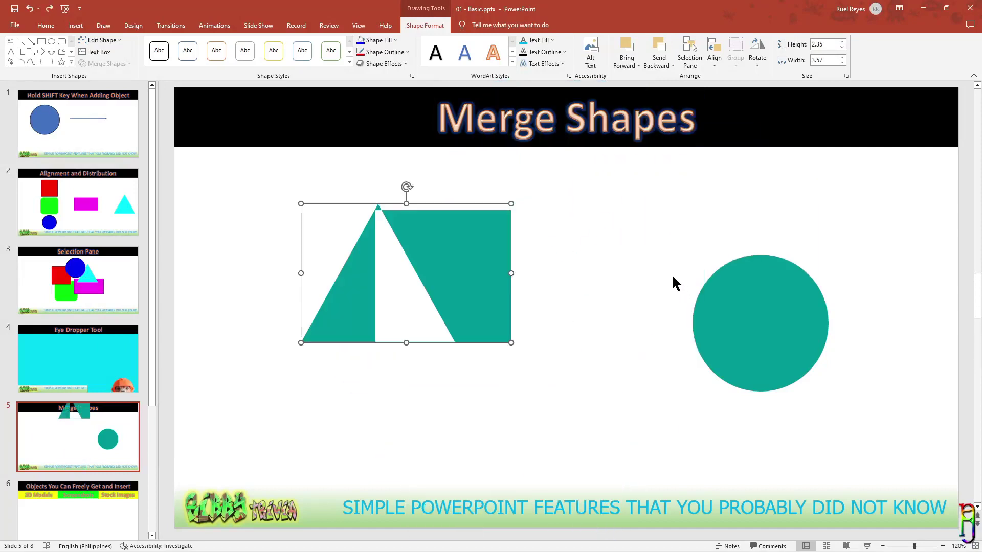
pyautogui.hotkey('ctrl', 'z')
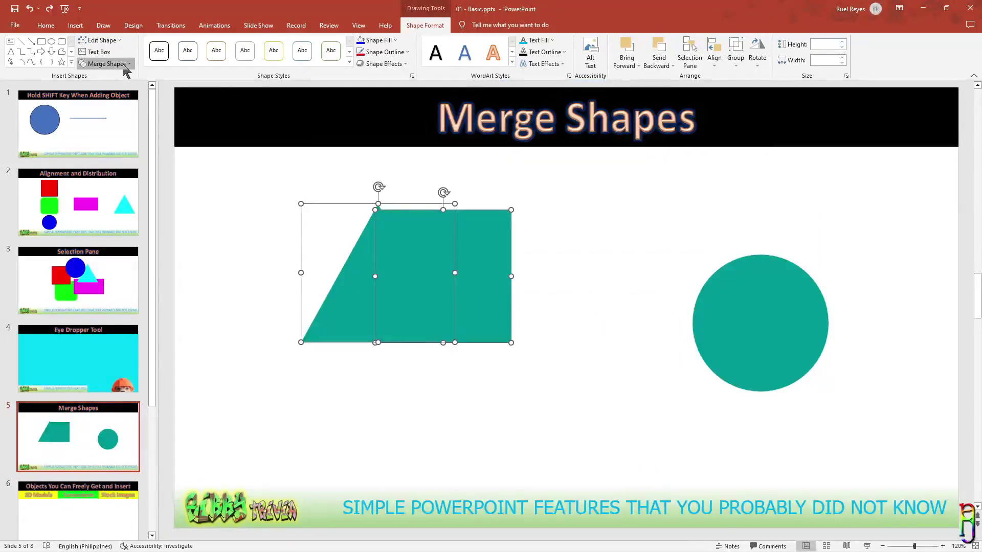
pyautogui.click(121, 65)
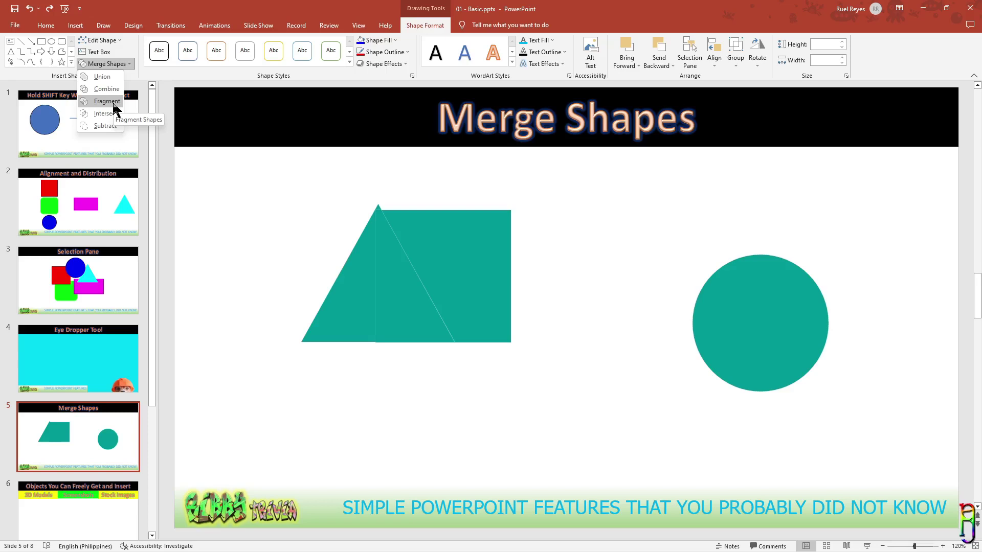
# - Fragment the overlapping triangle and square, then drag the pieces apart
pyautogui.click(107, 101)
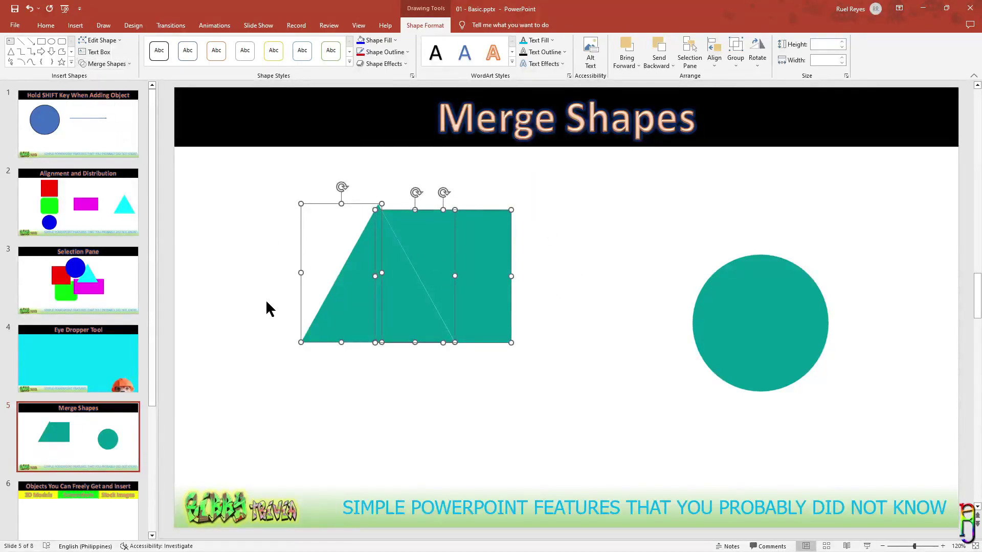
pyautogui.click(643, 259)
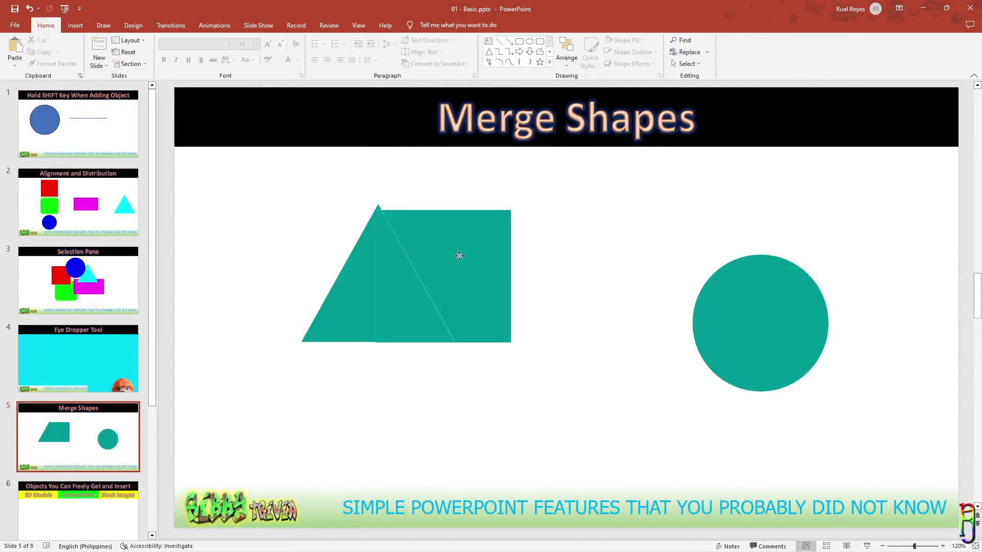
pyautogui.moveTo(458, 256); pyautogui.dragTo(592, 251)
pyautogui.moveTo(412, 307); pyautogui.dragTo(496, 381)
pyautogui.moveTo(378, 206); pyautogui.dragTo(382, 183)
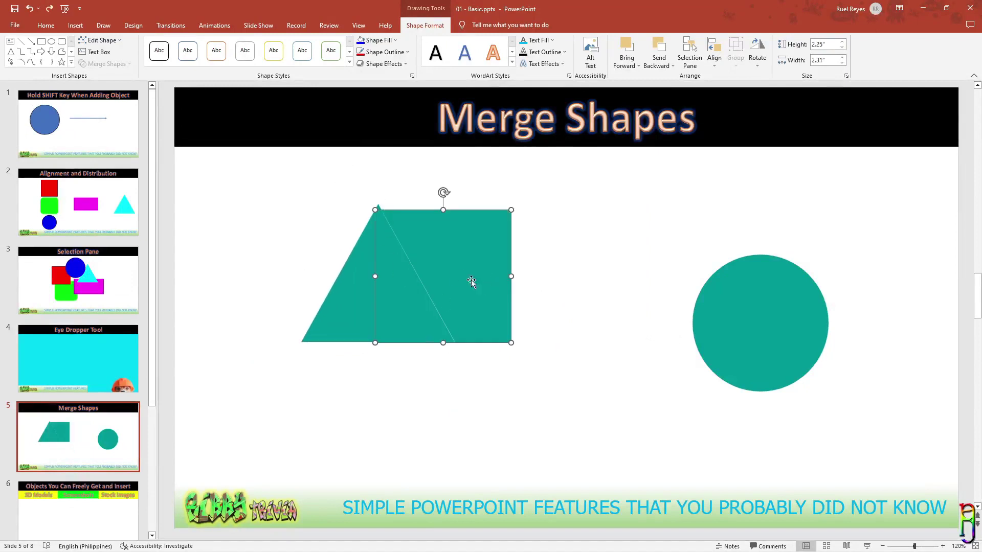
# - Subtract the triangle from the square, then undo back to separate shapes
pyautogui.keyDown('shift'); pyautogui.click(438, 306); pyautogui.keyUp('shift')
pyautogui.click(118, 64)
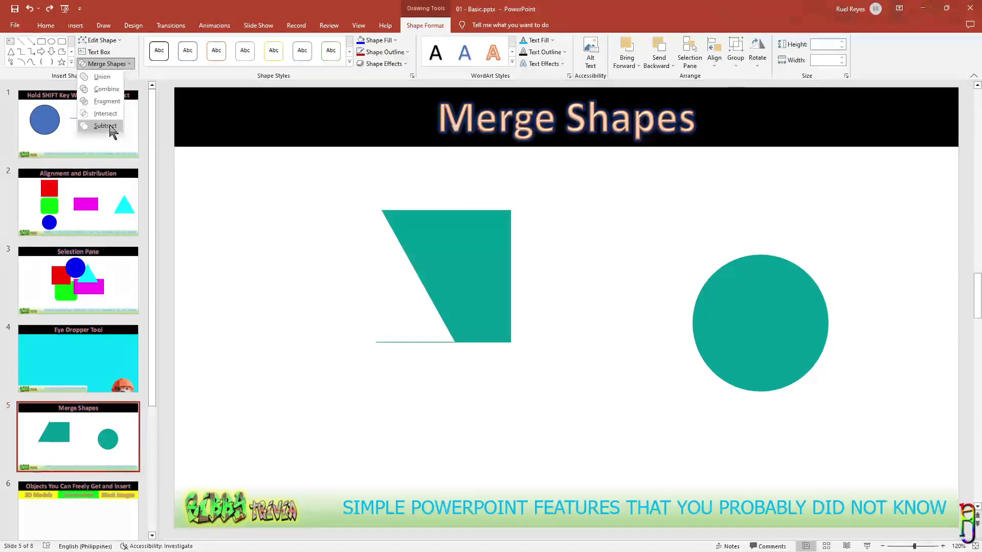
pyautogui.click(109, 126)
pyautogui.hotkey('ctrl', 'z')
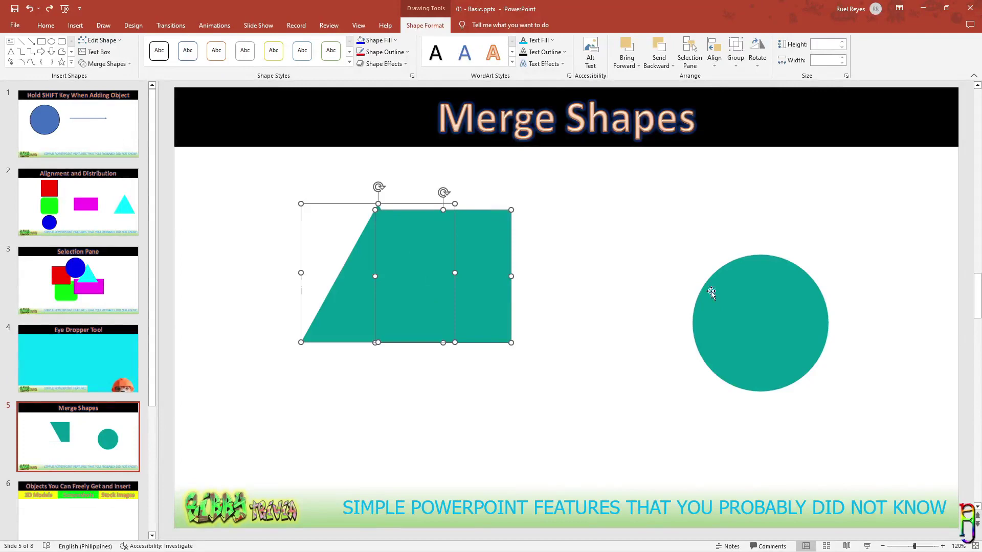
pyautogui.hotkey('ctrl', 'z')
# - Select all three shapes and scroll down to slide 6
pyautogui.hotkey('ctrl', 'a')
pyautogui.click(105, 63)
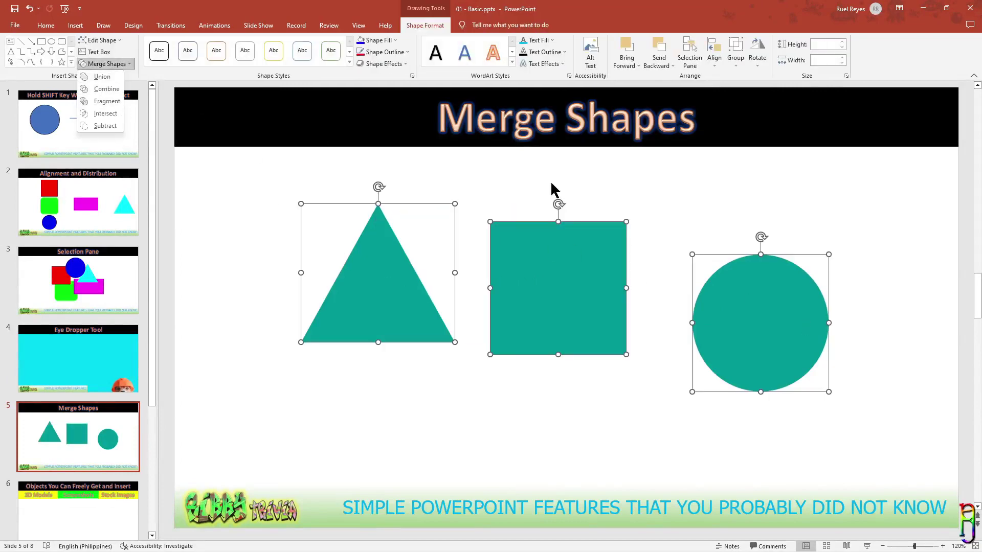
pyautogui.scroll(-2, 565, 309)
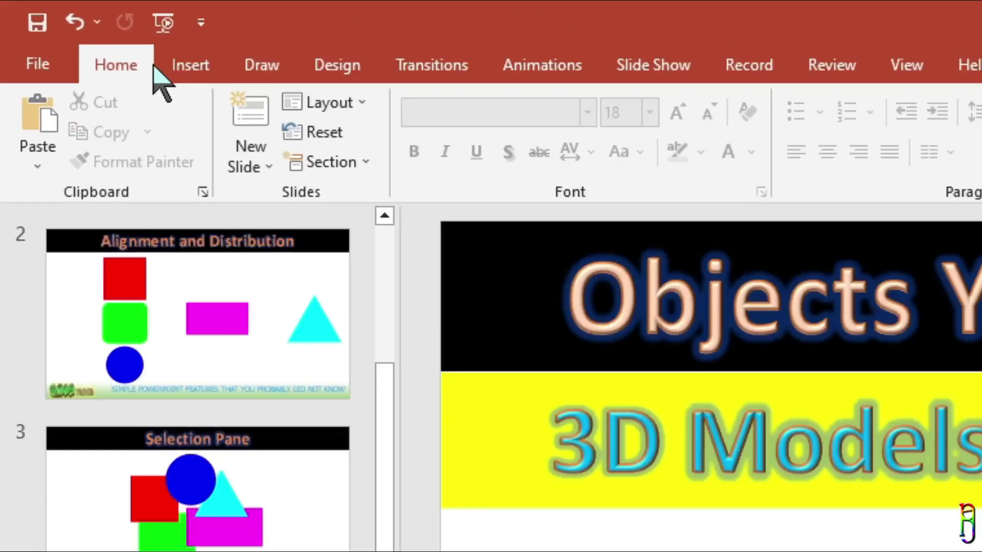
# - Insert the dragon model from the online Monsters 3D model collection onto slide 6
pyautogui.click(200, 69)
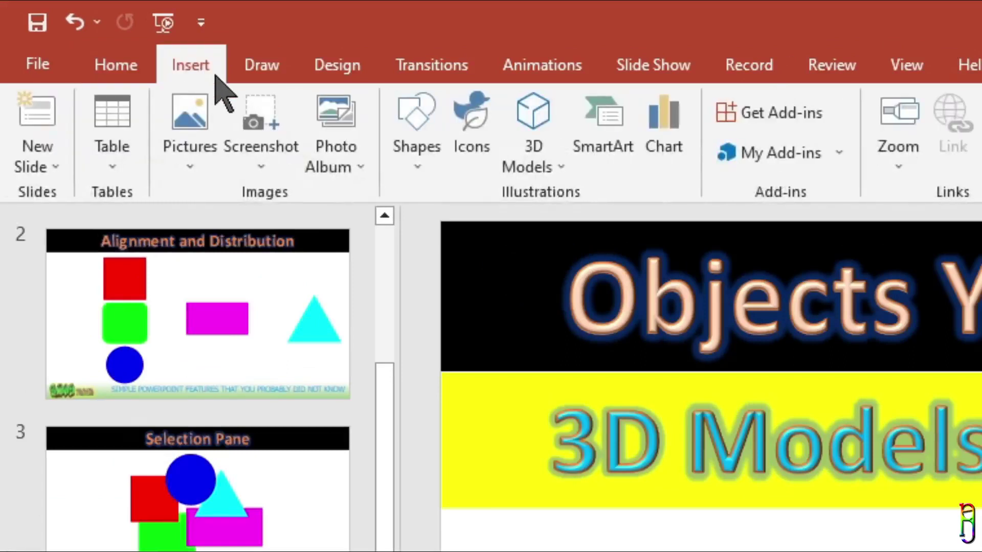
pyautogui.click(557, 169)
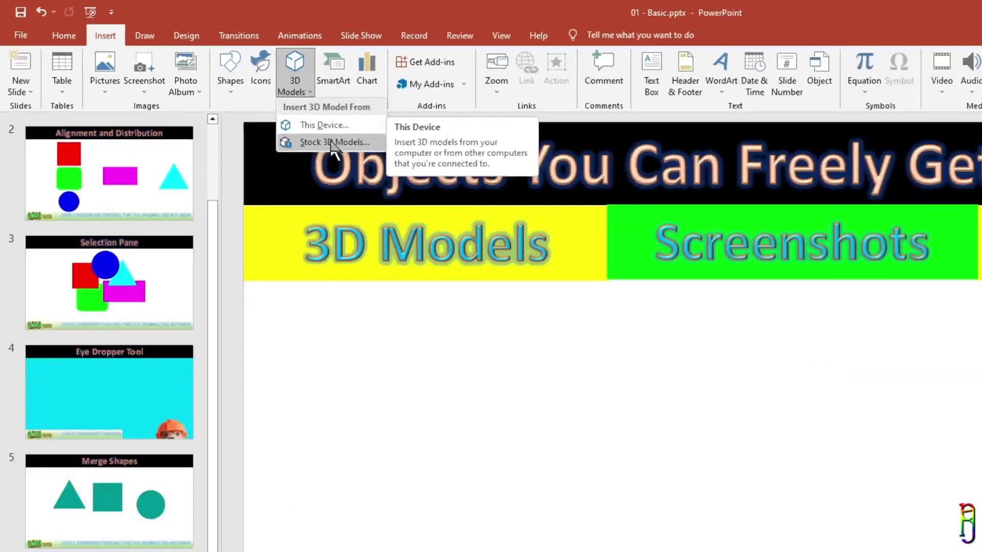
pyautogui.click(604, 257)
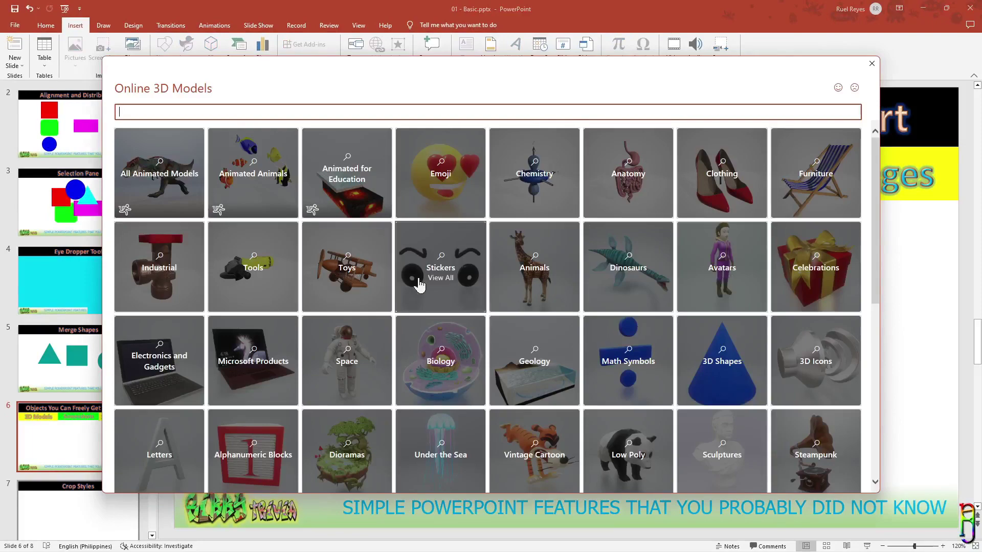
pyautogui.scroll(-2, 440, 281)
pyautogui.scroll(-5, 474, 288)
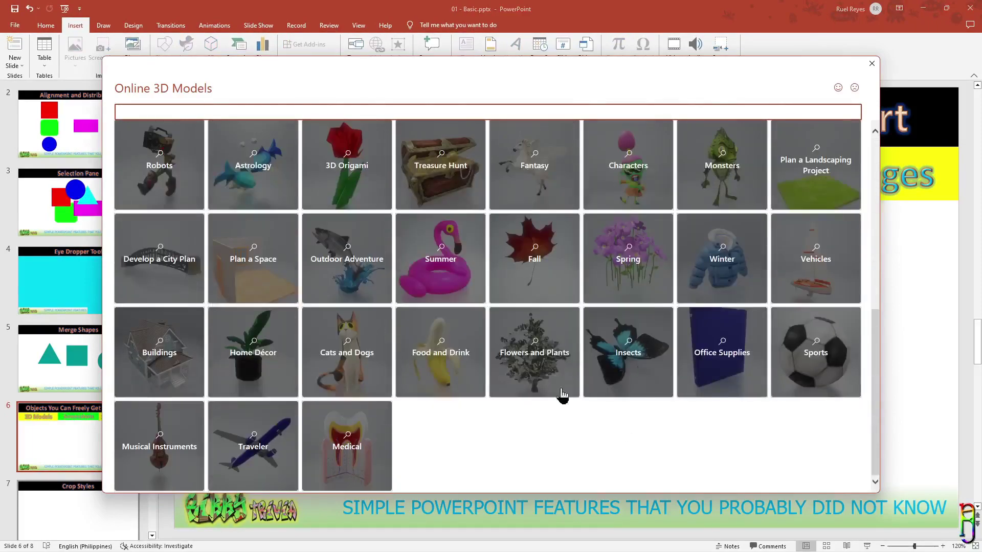
pyautogui.scroll(1, 498, 322)
pyautogui.scroll(3, 745, 256)
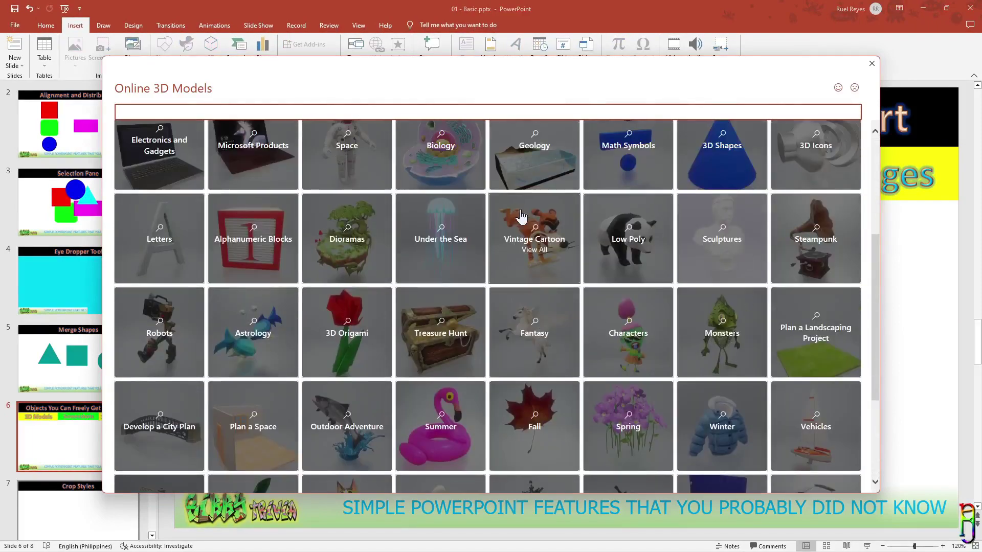
pyautogui.scroll(4, 599, 236)
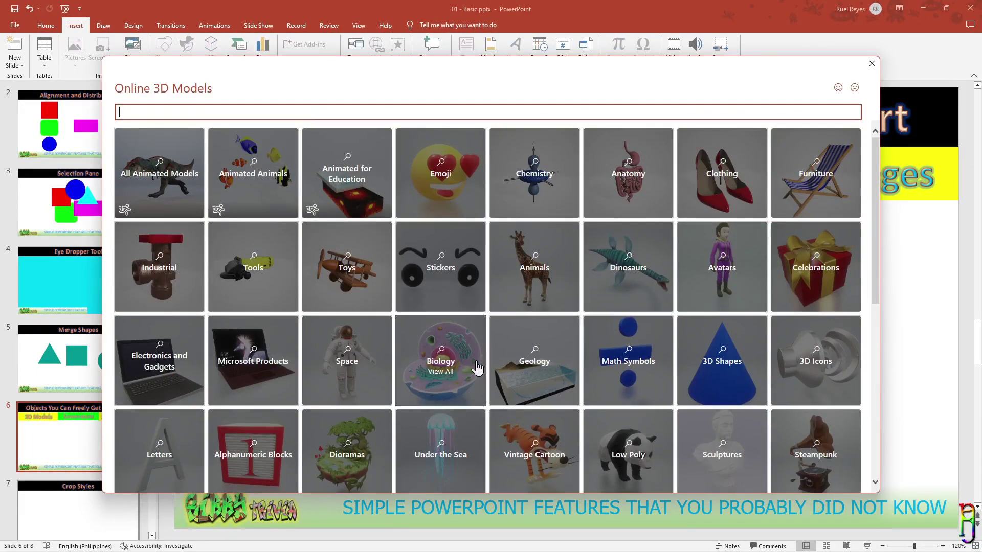
pyautogui.scroll(-4, 625, 368)
pyautogui.click(743, 358)
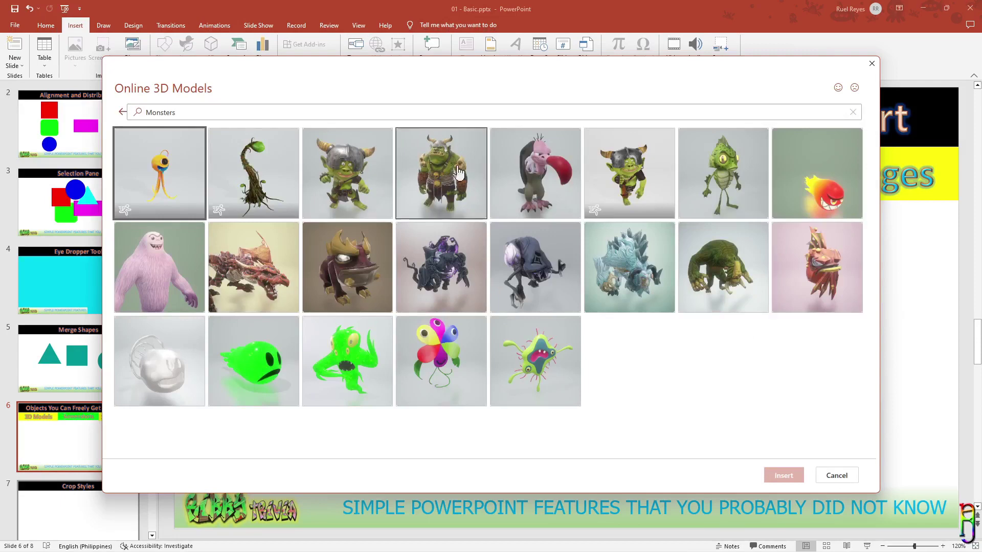
pyautogui.click(254, 267)
pyautogui.click(783, 475)
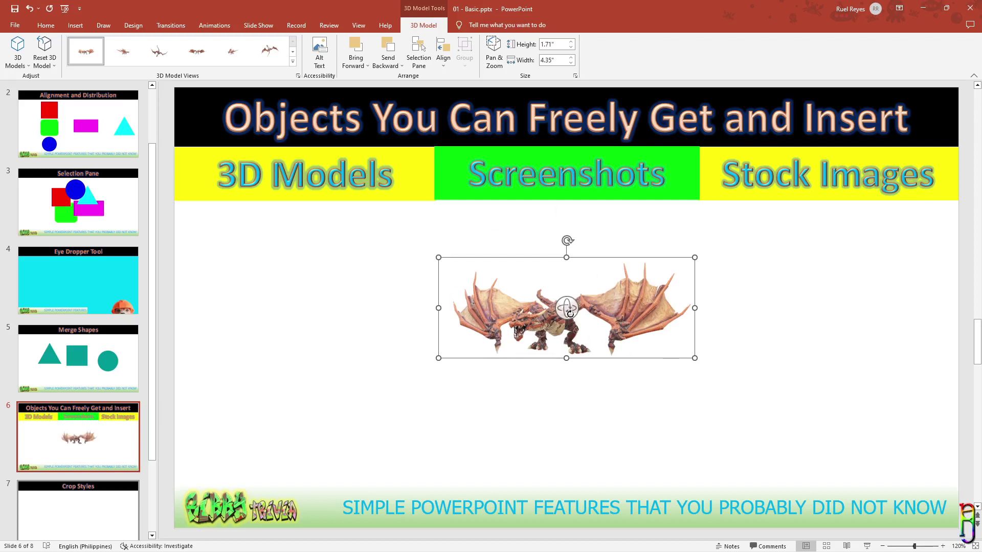
# - Move the dragon left under the 3D Models heading and preview its preset views
pyautogui.moveTo(568, 309); pyautogui.dragTo(367, 263)
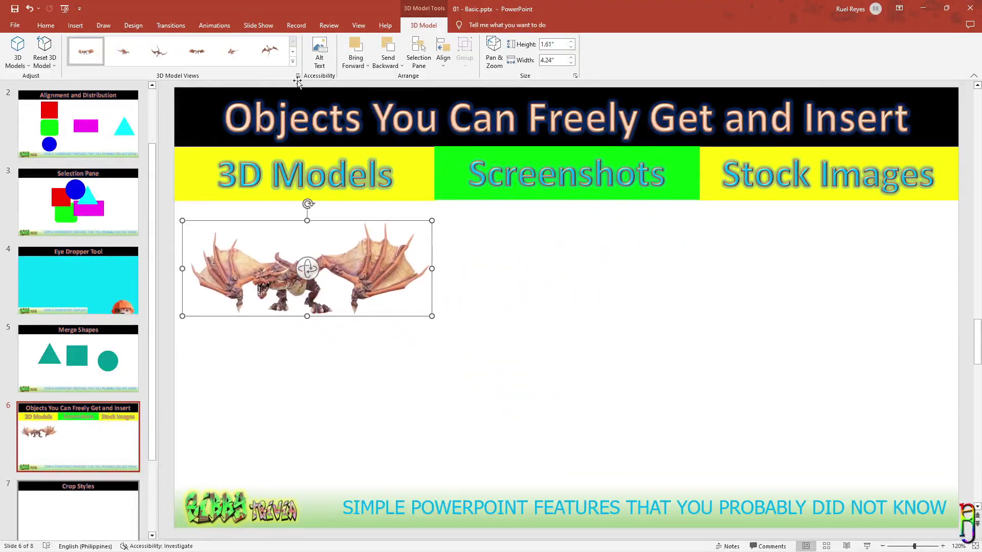
pyautogui.click(294, 62)
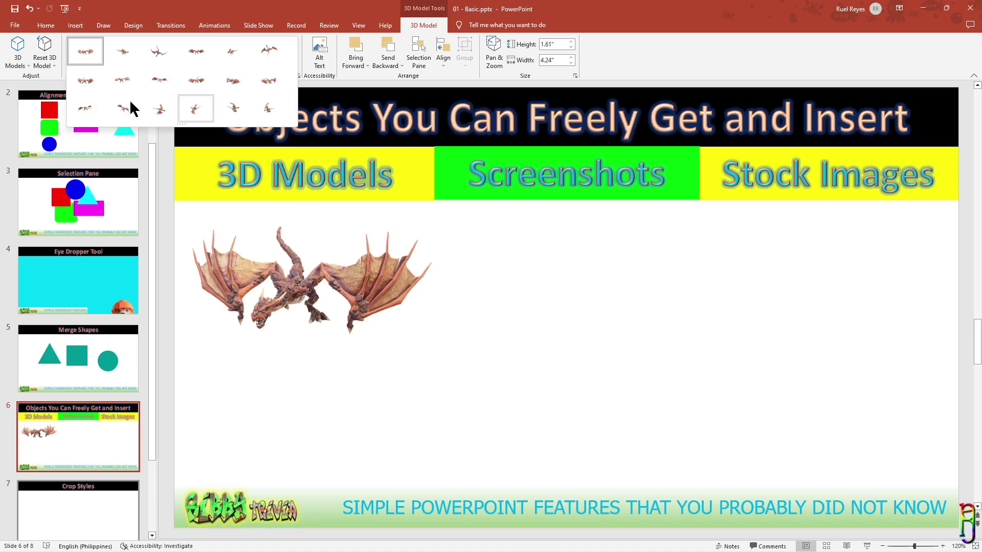
pyautogui.click(220, 26)
# - Give the dragon a Turntable animation with a chosen spin setting, lasting 20 seconds
pyautogui.click(220, 26)
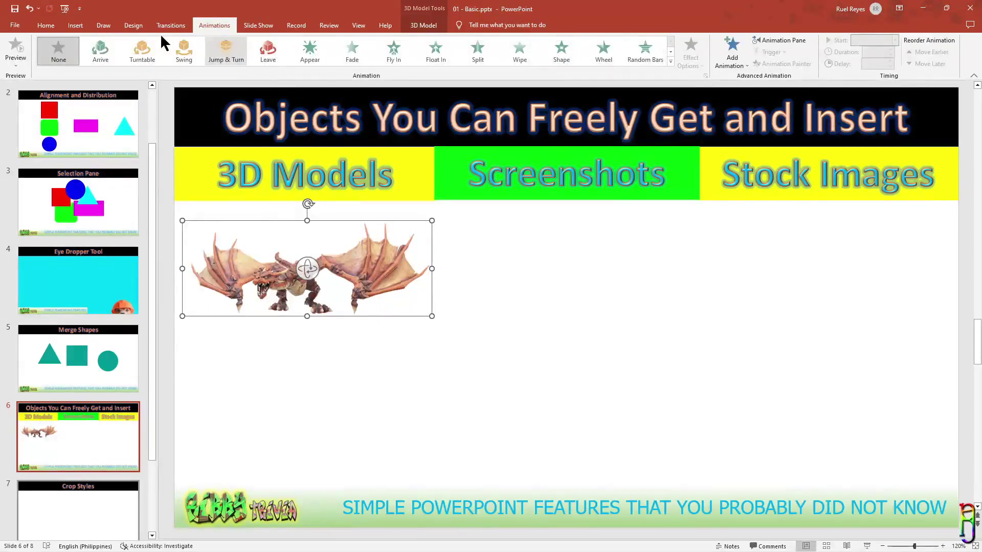
pyautogui.click(225, 51)
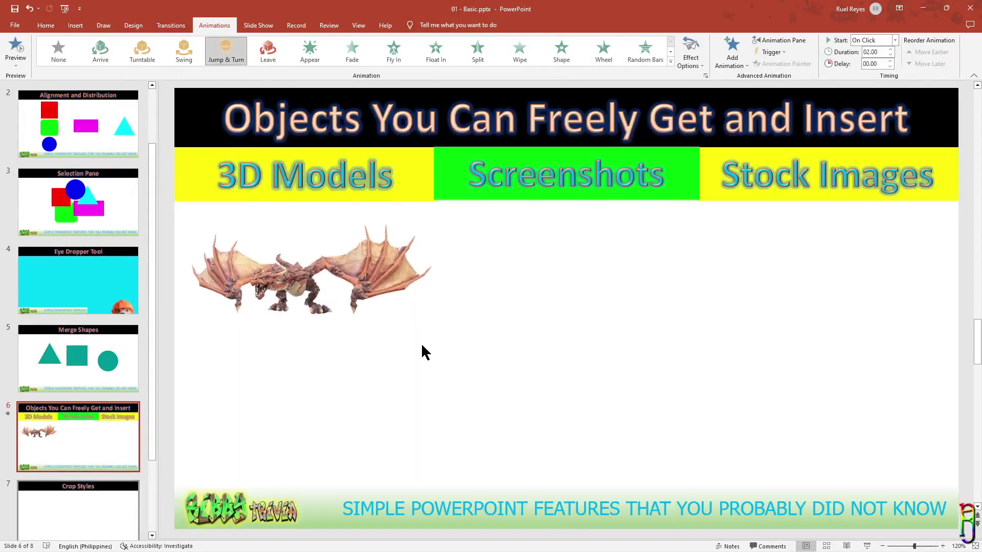
pyautogui.click(141, 51)
pyautogui.click(690, 54)
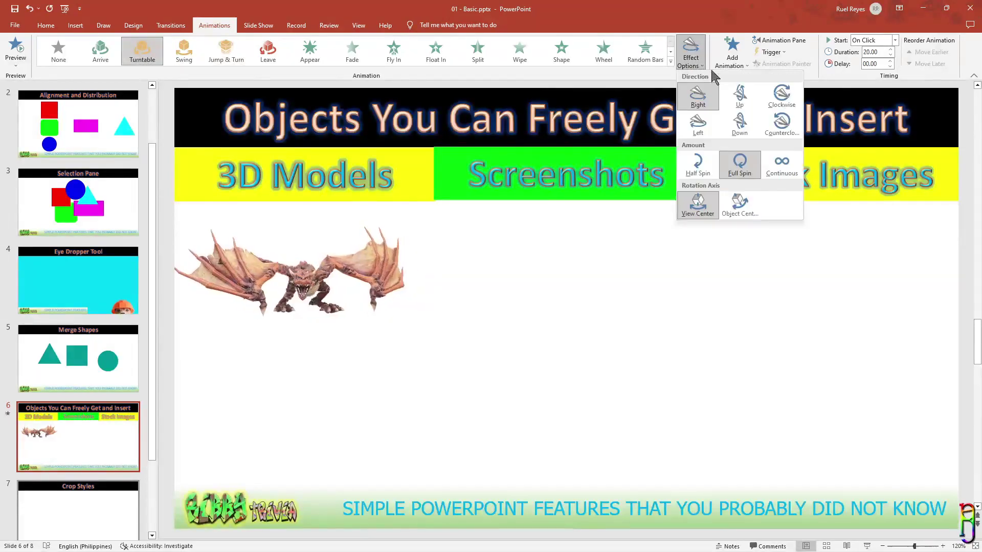
pyautogui.click(783, 165)
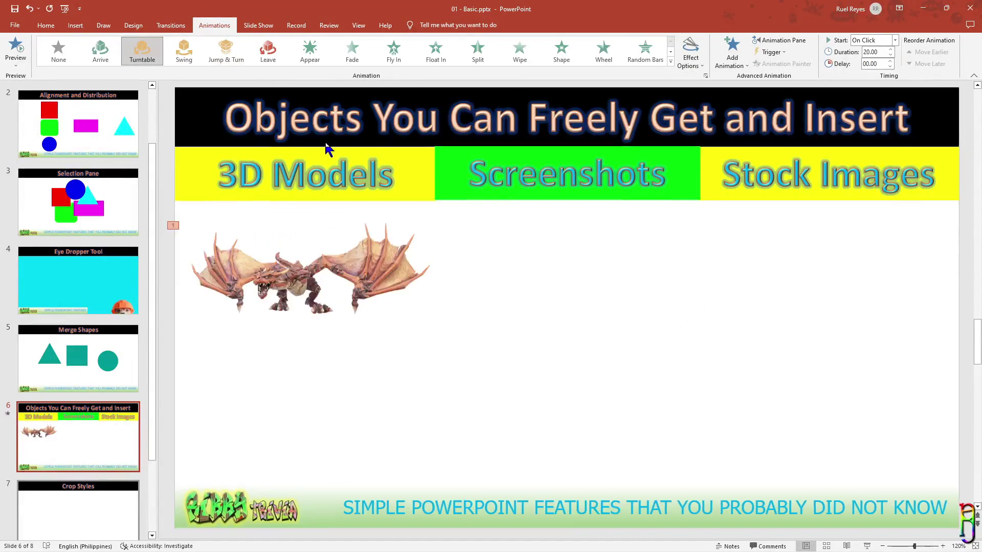
pyautogui.click(75, 25)
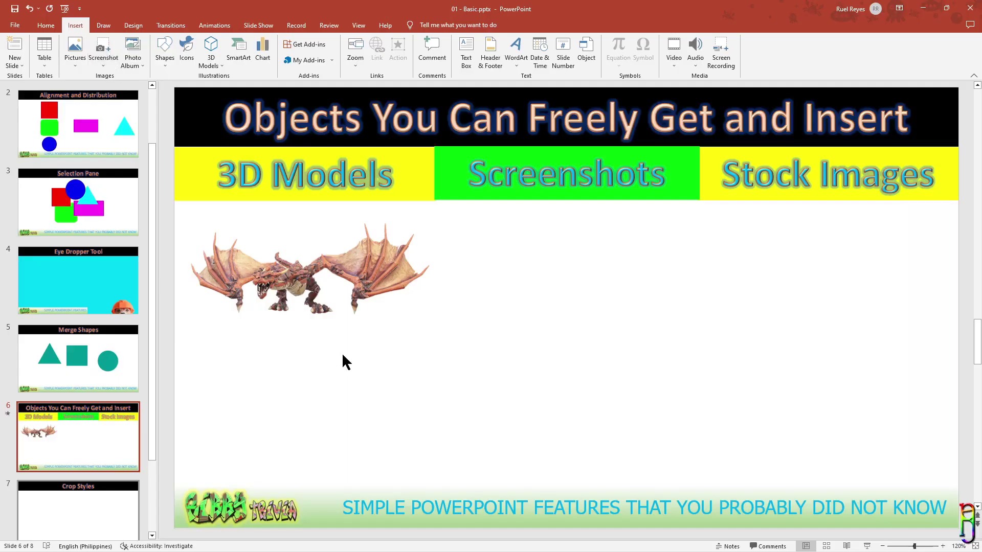
# - Insert a screenshot of the Paint window, resize and move it, then delete it
pyautogui.moveTo(409, 551)
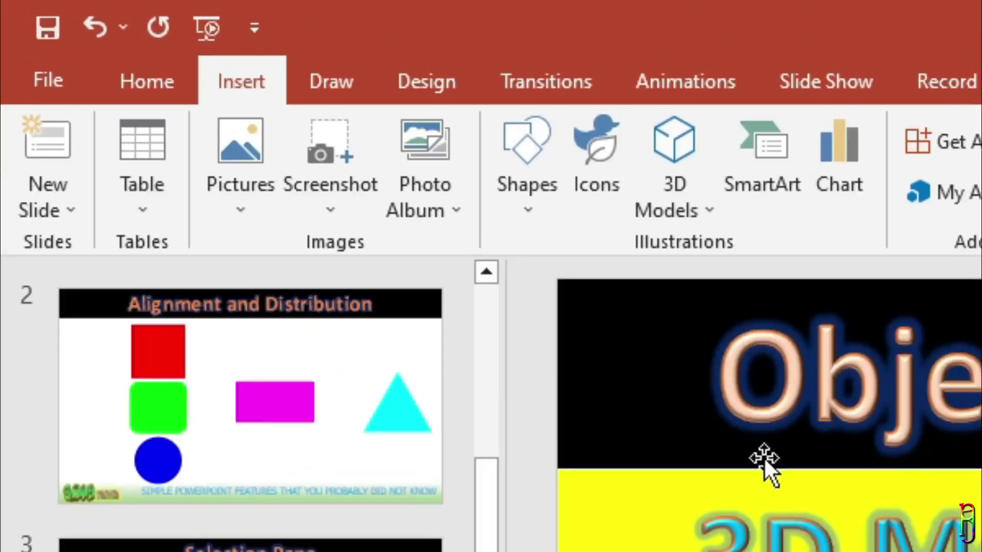
pyautogui.click(335, 211)
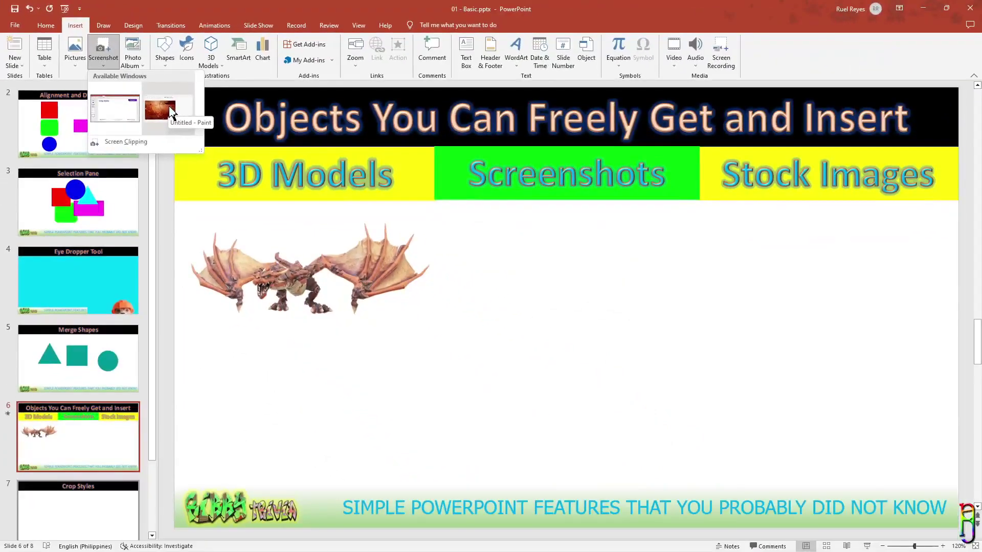
pyautogui.click(174, 117)
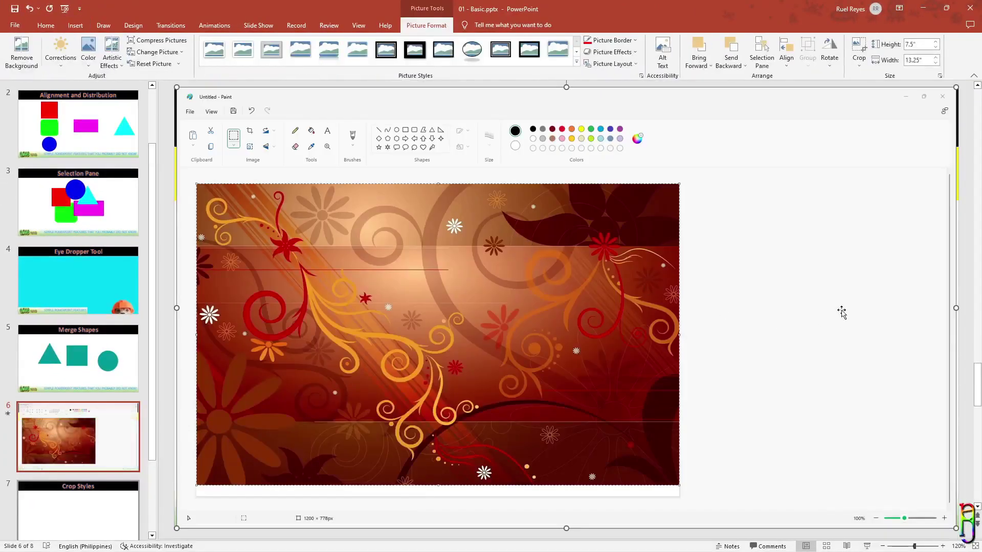
pyautogui.moveTo(955, 90); pyautogui.dragTo(580, 303)
pyautogui.moveTo(468, 302); pyautogui.dragTo(745, 336)
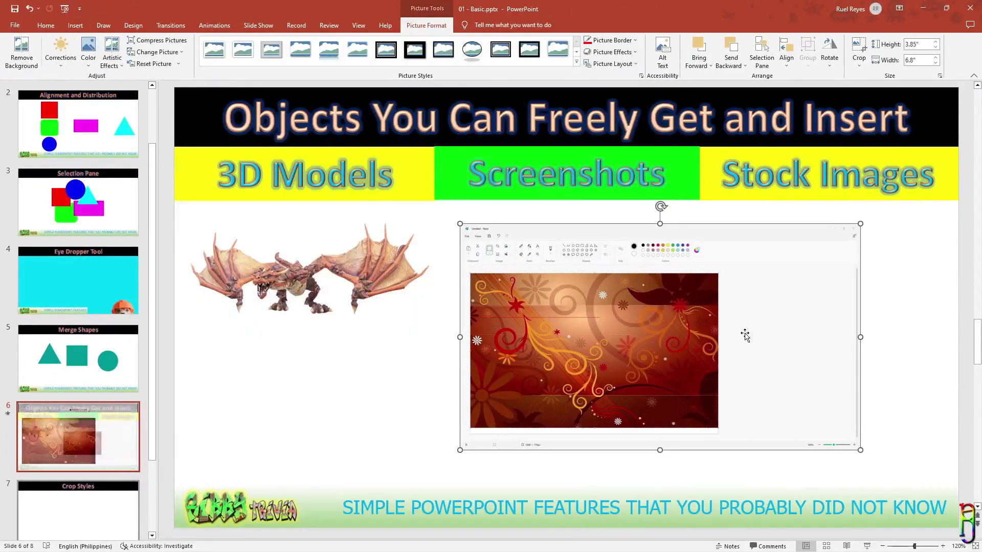
pyautogui.press('Delete')
# - Add a clipped screenshot of the other presentation window beside the dragon, then delete it
pyautogui.click(75, 26)
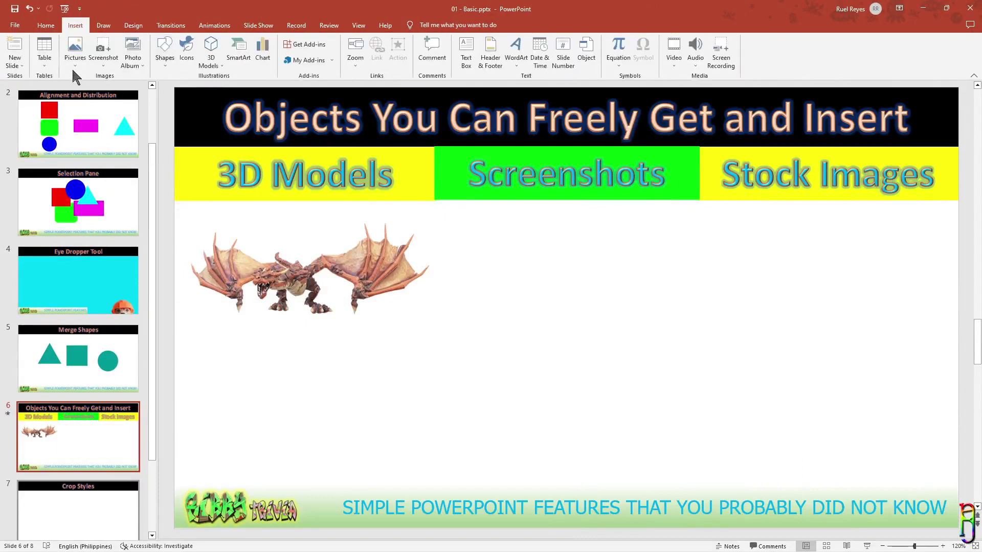
pyautogui.click(104, 68)
pyautogui.click(127, 140)
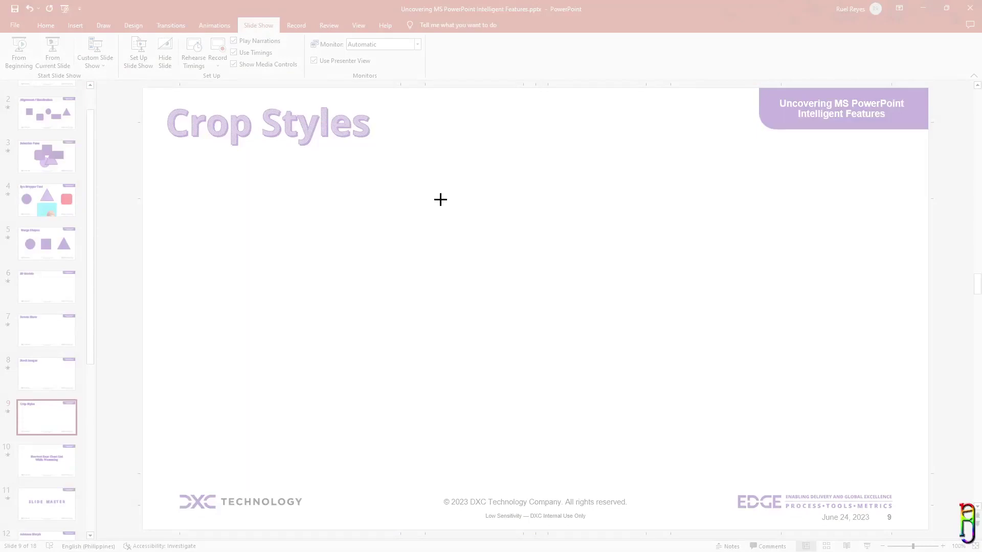
pyautogui.moveTo(57, 10); pyautogui.dragTo(646, 330)
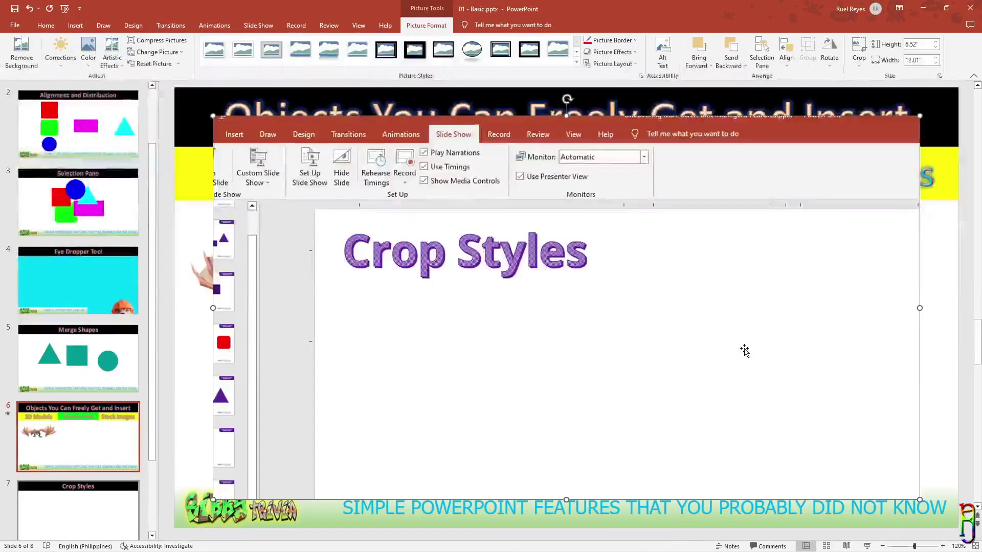
pyautogui.moveTo(920, 116); pyautogui.dragTo(640, 268)
pyautogui.moveTo(511, 352); pyautogui.dragTo(620, 305)
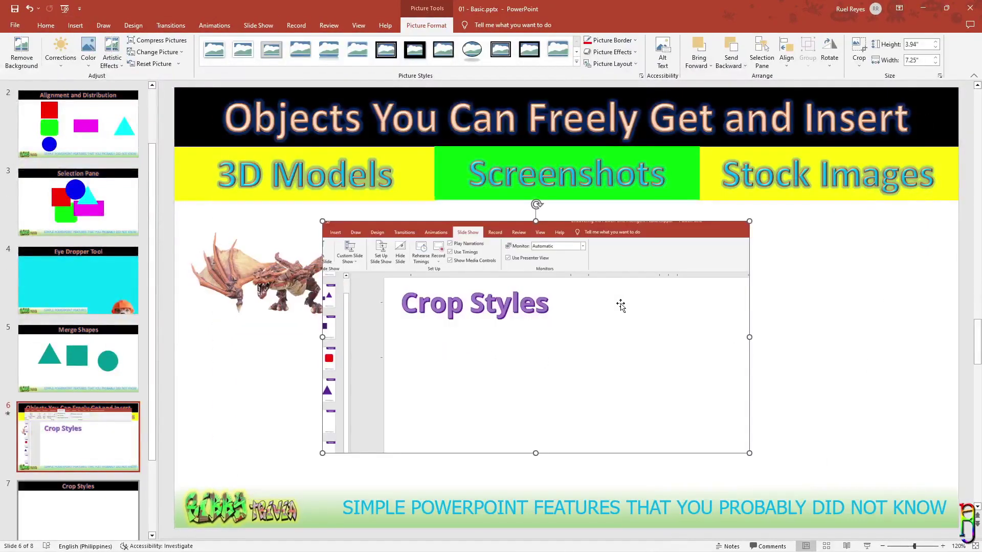
pyautogui.press('Delete')
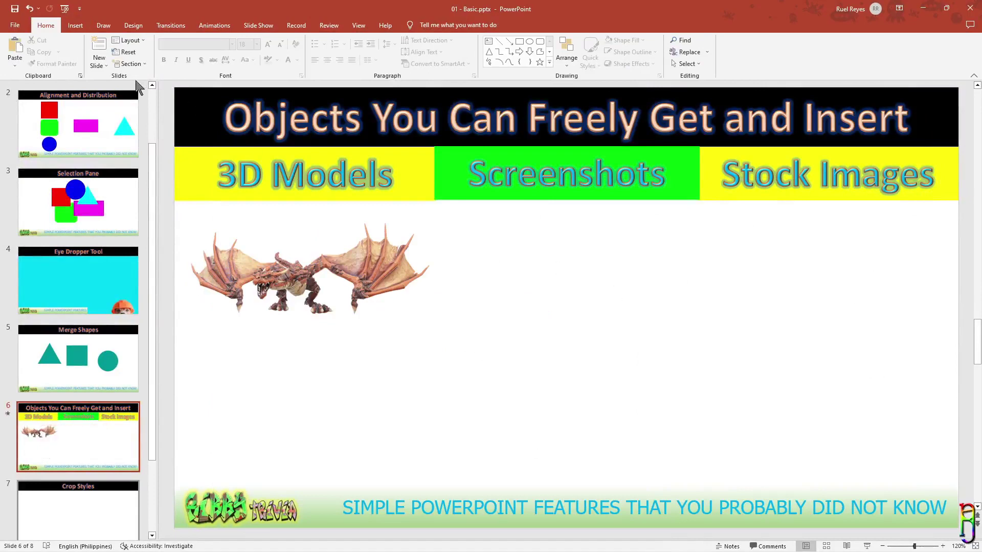
# - Reinsert the Paint window screenshot, shrink it and center it beside the dragon
pyautogui.click(75, 26)
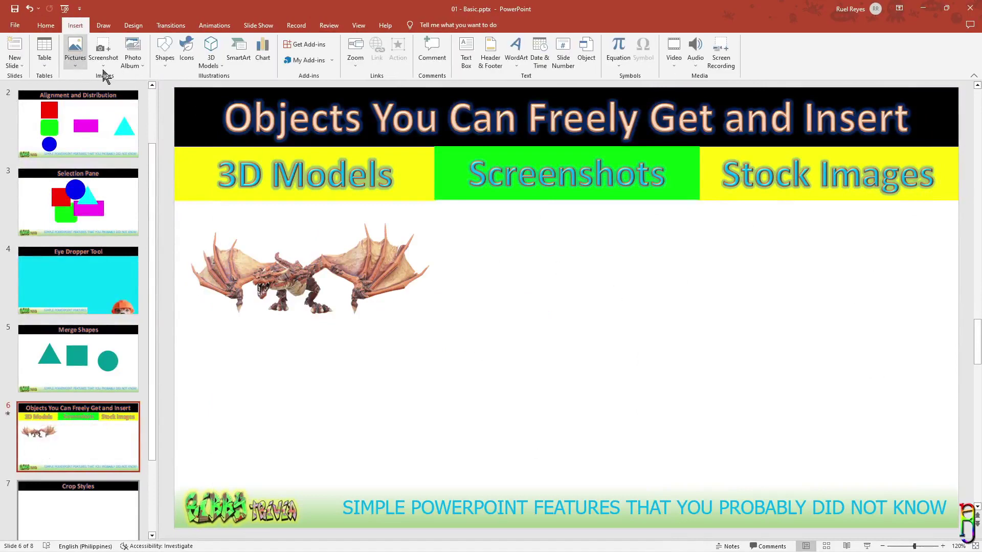
pyautogui.click(104, 57)
pyautogui.click(667, 294)
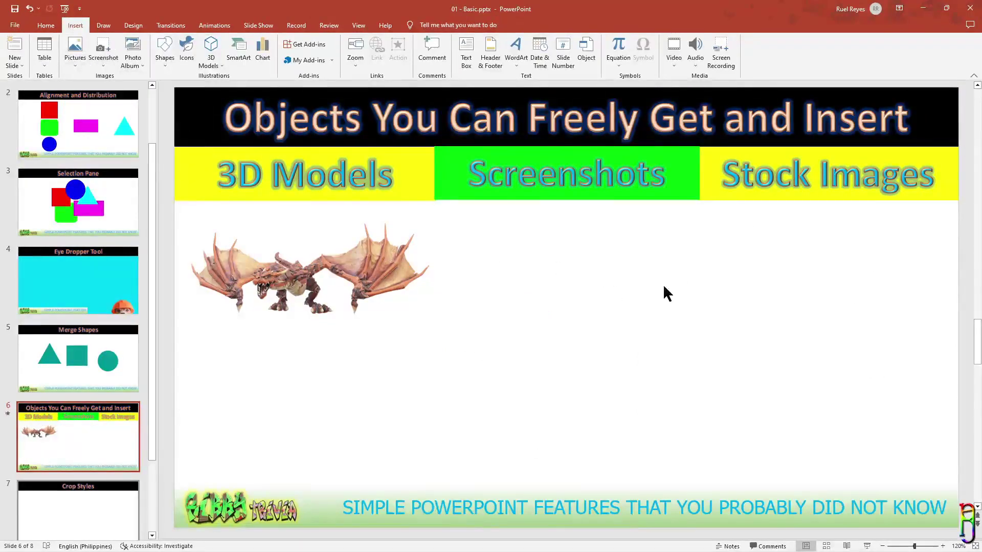
pyautogui.moveTo(957, 88)
pyautogui.mouseDown()
pyautogui.moveTo(537, 287)
pyautogui.moveTo(536, 325)
pyautogui.mouseUp()
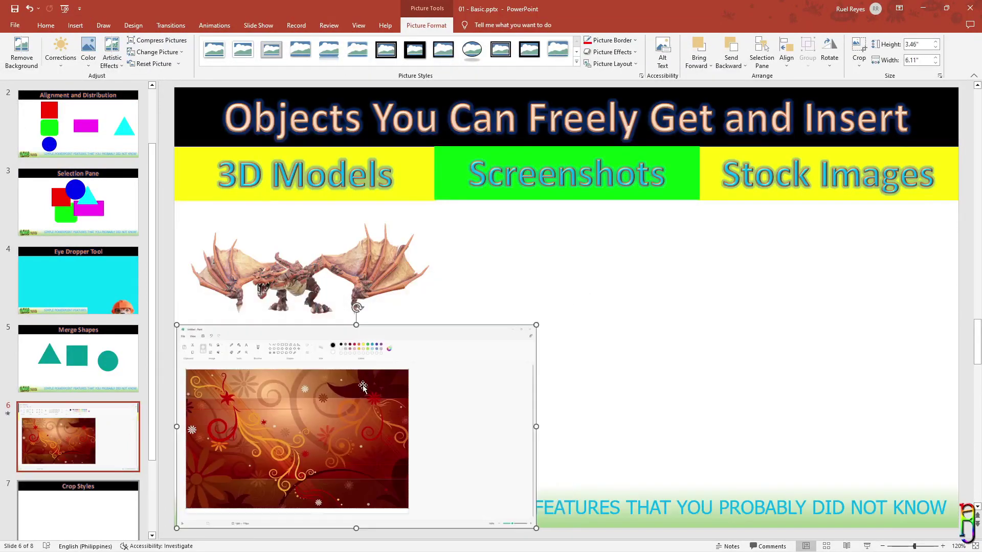
pyautogui.moveTo(362, 387); pyautogui.dragTo(543, 303)
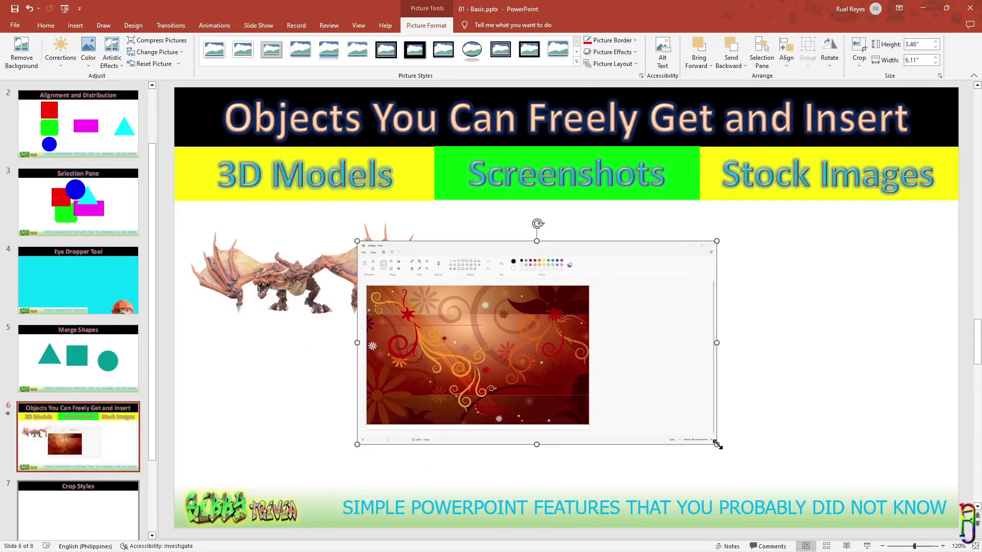
pyautogui.moveTo(718, 445); pyautogui.dragTo(615, 387)
pyautogui.moveTo(528, 313); pyautogui.dragTo(613, 306)
pyautogui.click(832, 245)
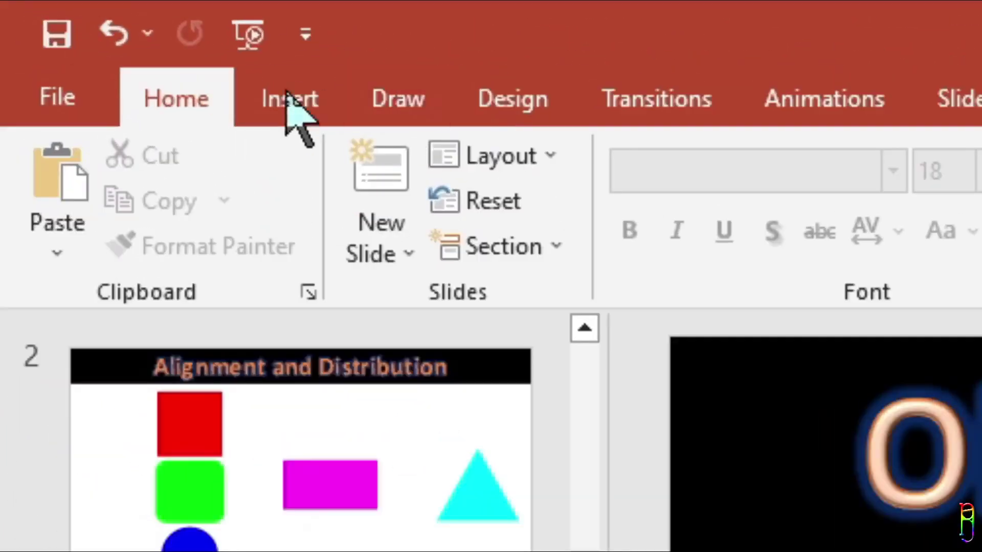
# - Insert the online stock photo of the man in a hat from the Man category
pyautogui.click(75, 25)
pyautogui.click(293, 253)
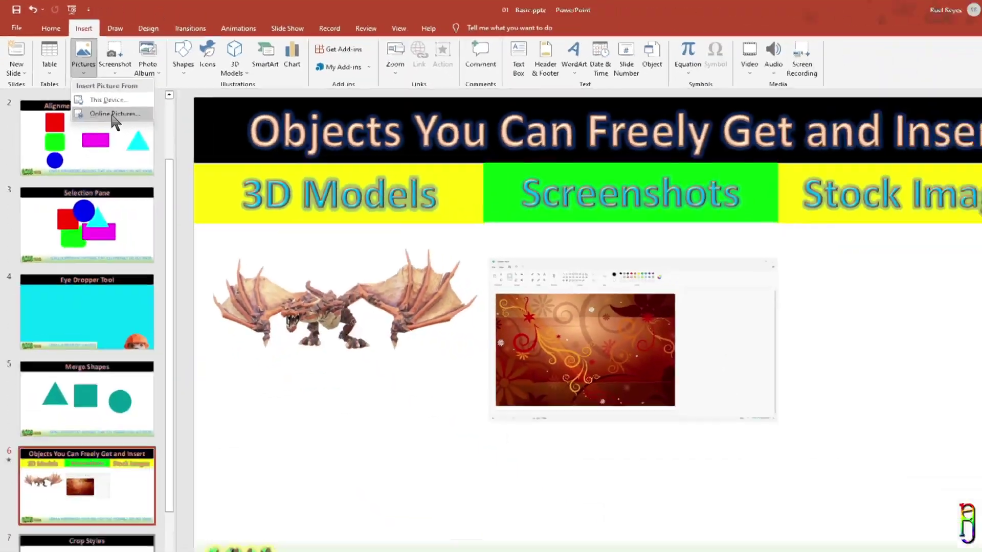
pyautogui.click(388, 397)
pyautogui.scroll(-3, 550, 416)
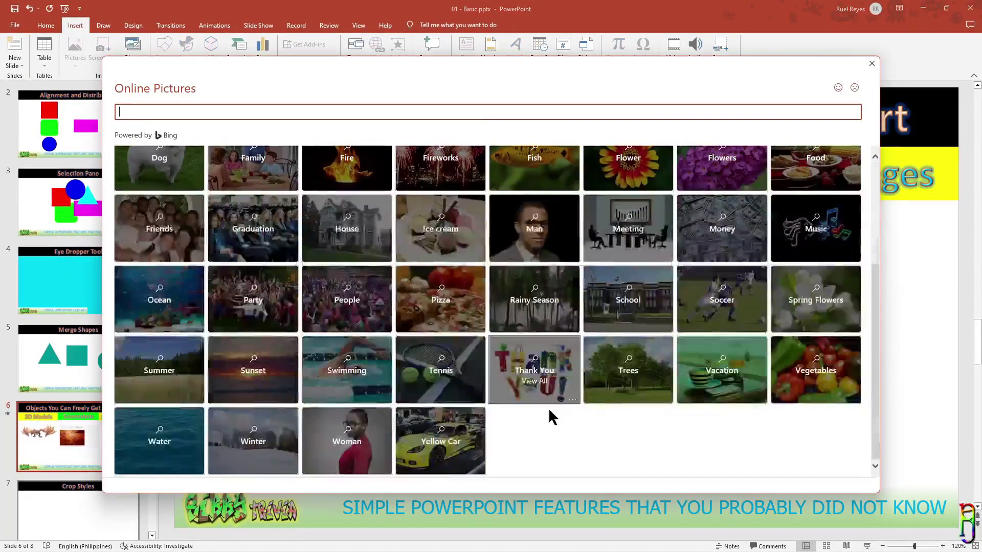
pyautogui.scroll(3, 534, 369)
pyautogui.click(535, 369)
pyautogui.scroll(-3, 800, 329)
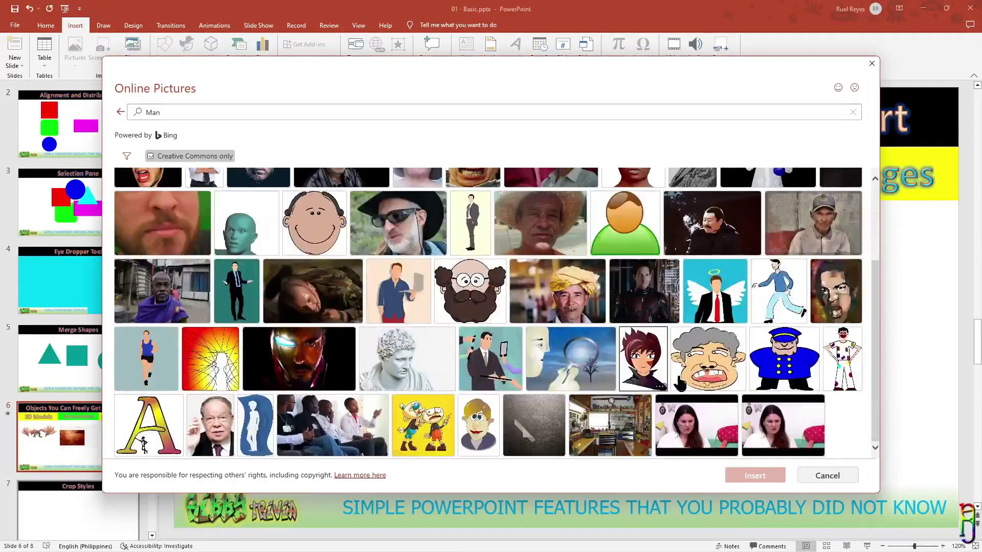
pyautogui.scroll(3, 701, 225)
pyautogui.doubleClick(700, 225)
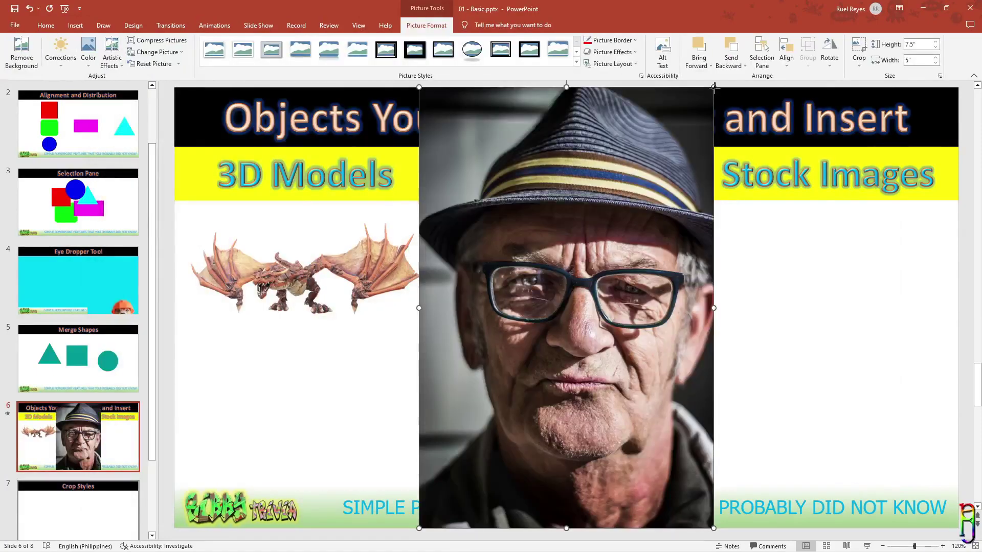
# - Resize the man's photo, move it right under Stock Images, and go to slide 7
pyautogui.moveTo(714, 87); pyautogui.dragTo(739, 266)
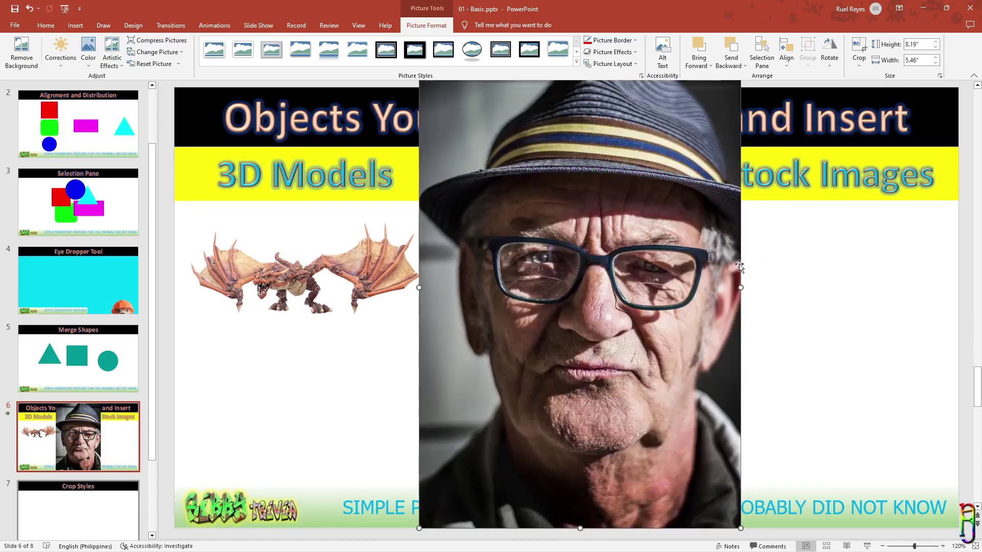
pyautogui.scroll(2, 802, 322)
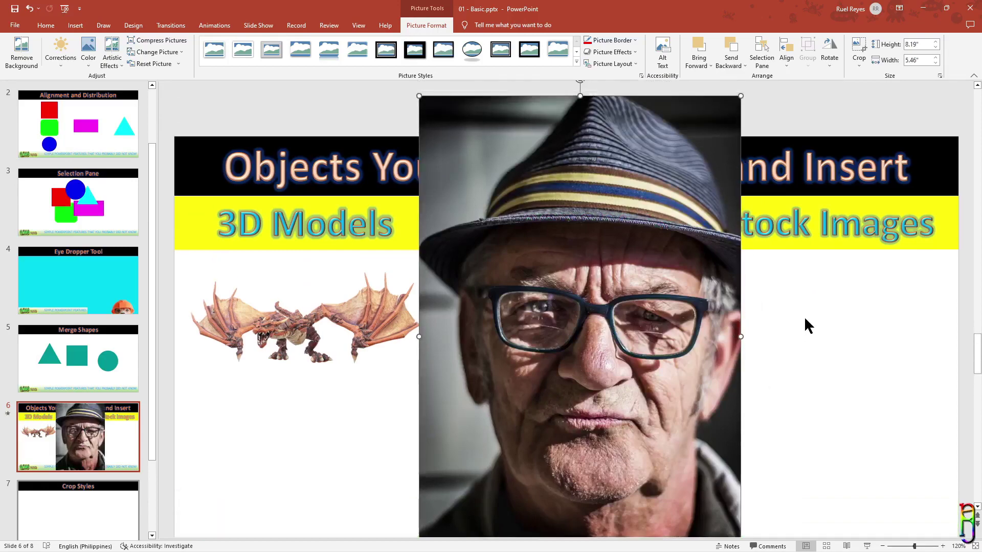
pyautogui.moveTo(741, 94); pyautogui.dragTo(619, 274)
pyautogui.scroll(-2, 619, 276)
pyautogui.moveTo(498, 408); pyautogui.dragTo(807, 370)
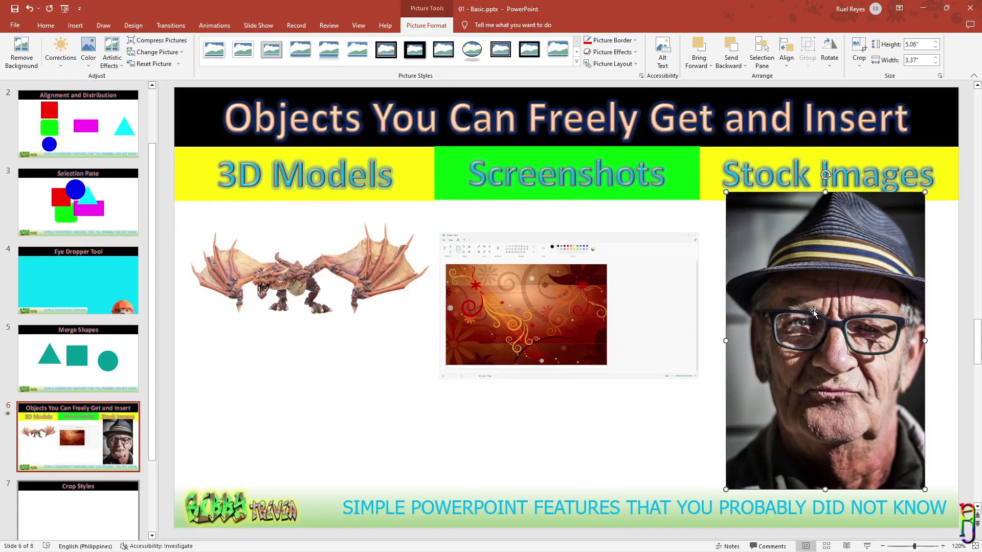
pyautogui.click(68, 495)
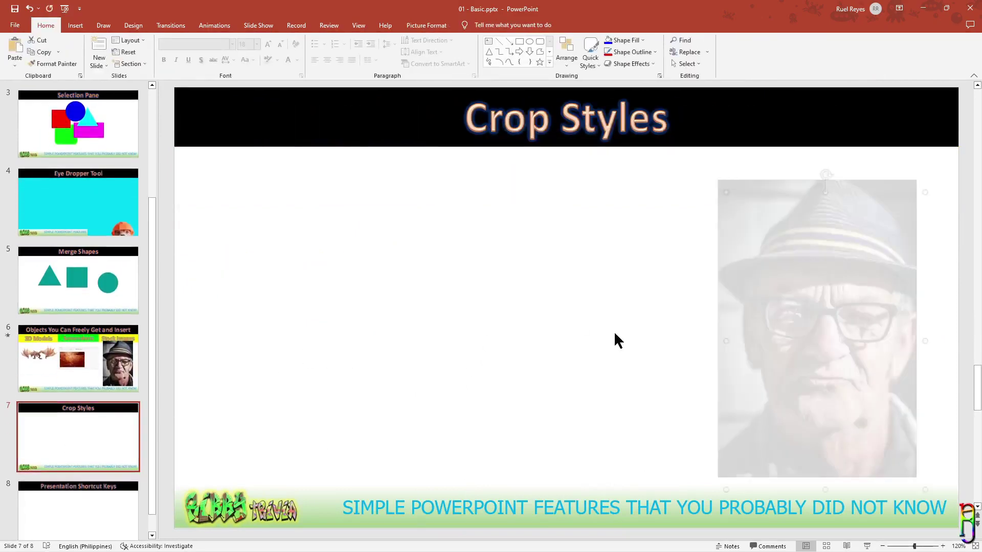
# - Paste the man's photo and crop it to a 1:1, 3.37-inch square around his face
pyautogui.hotkey('ctrl', 'v')
pyautogui.click(860, 67)
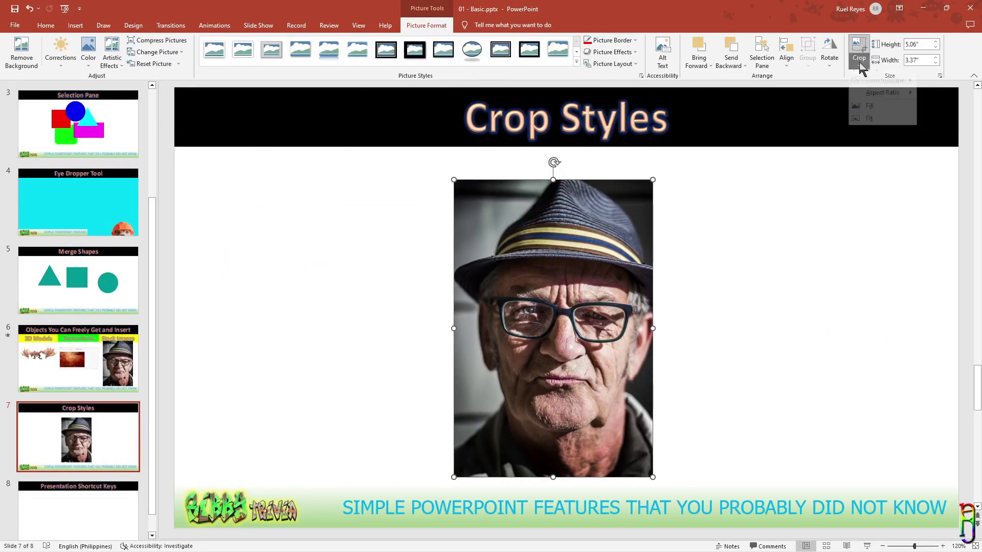
pyautogui.click(866, 70)
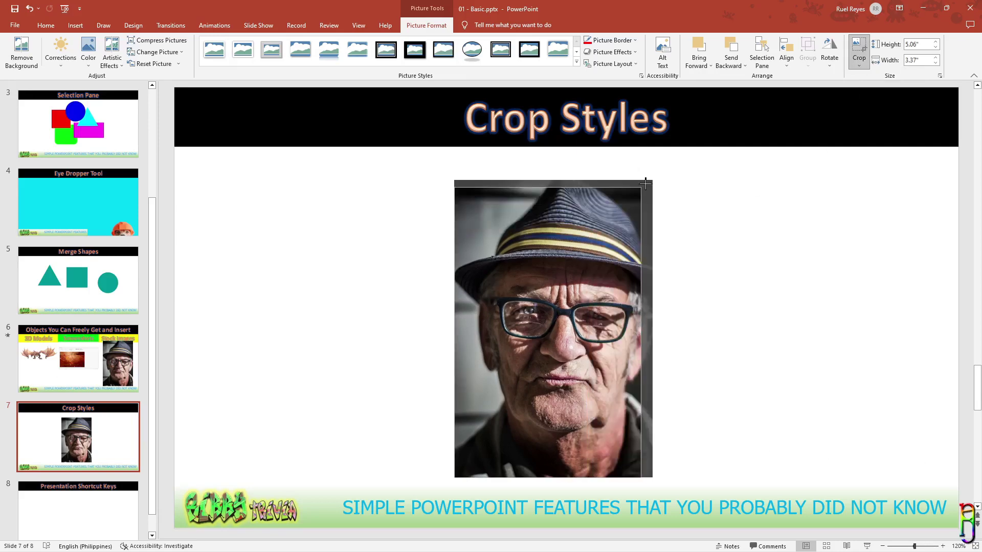
pyautogui.moveTo(454, 329)
pyautogui.mouseDown()
pyautogui.moveTo(497, 329)
pyautogui.moveTo(450, 329)
pyautogui.mouseUp()
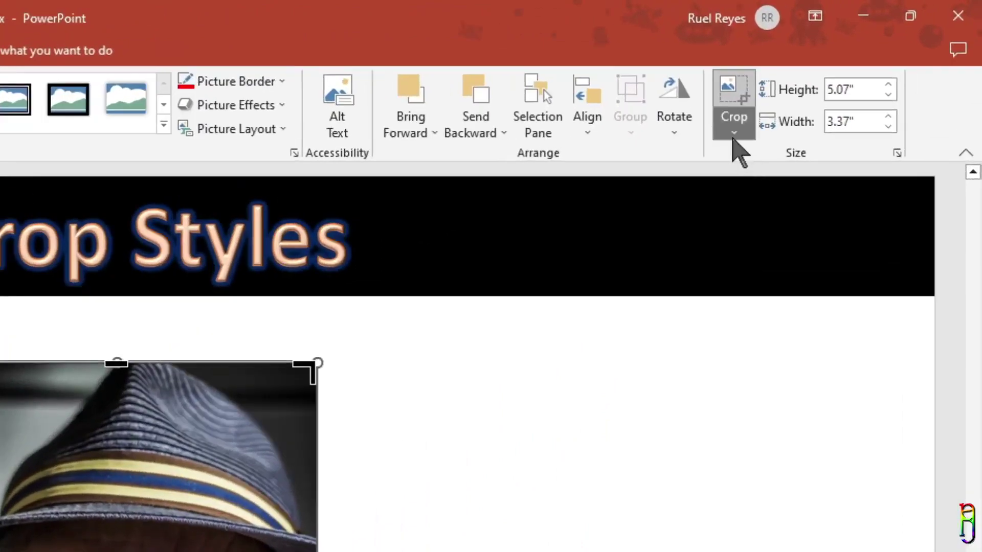
pyautogui.click(847, 73)
pyautogui.moveTo(783, 207)
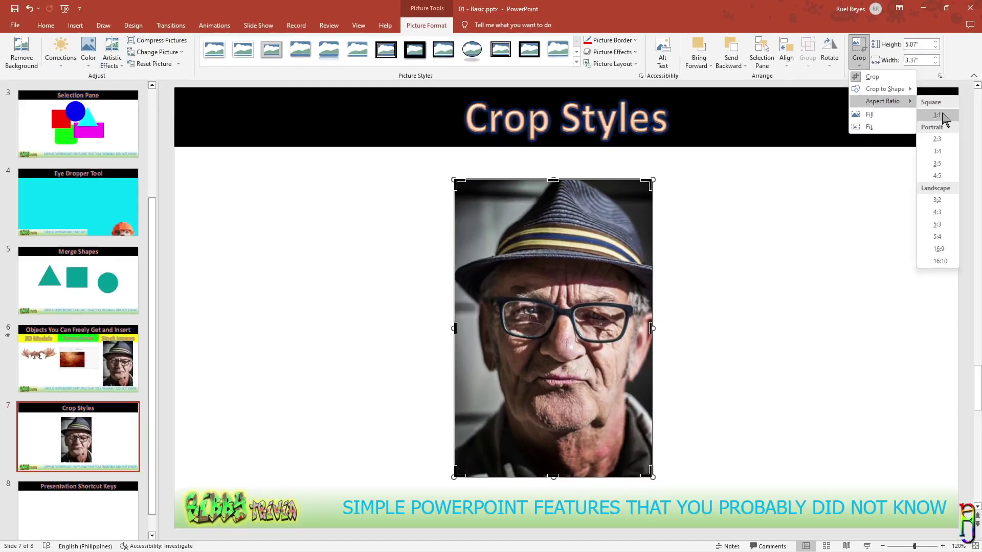
pyautogui.click(892, 232)
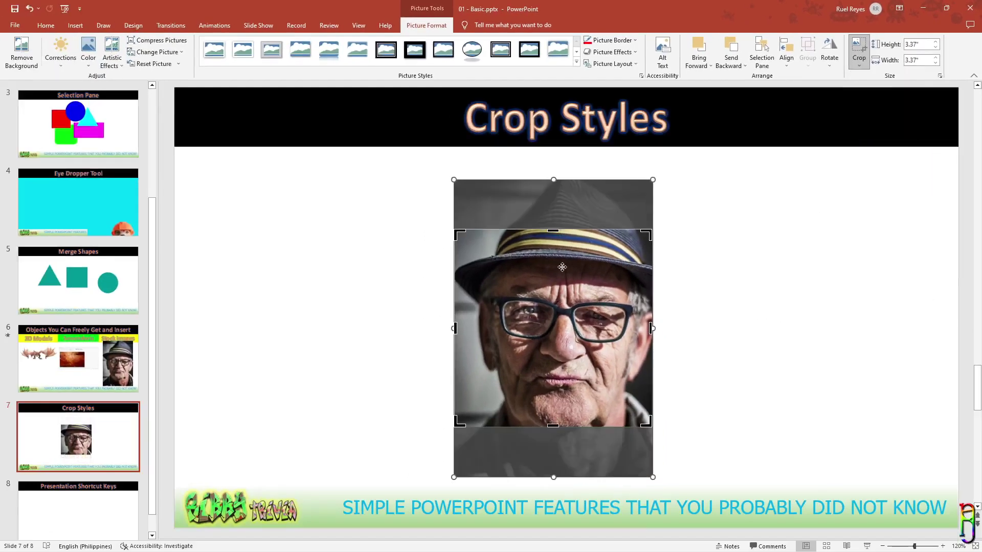
pyautogui.moveTo(562, 267)
pyautogui.mouseDown()
pyautogui.moveTo(563, 297)
pyautogui.moveTo(563, 259)
pyautogui.mouseUp()
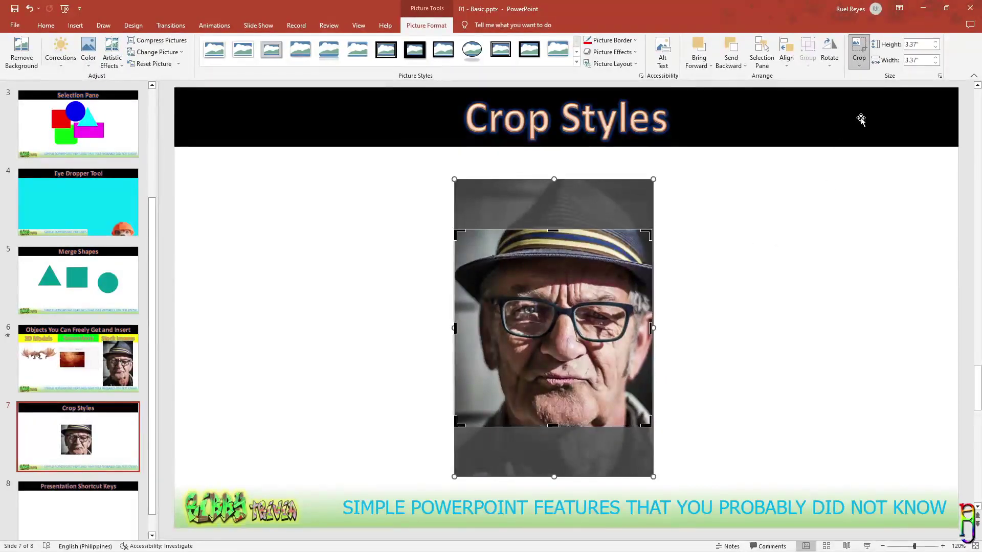
pyautogui.click(860, 65)
# - Crop the photo to a Thought Bubble: Cloud, then a Heart enlarged to 5.53 inches
pyautogui.moveTo(879, 101)
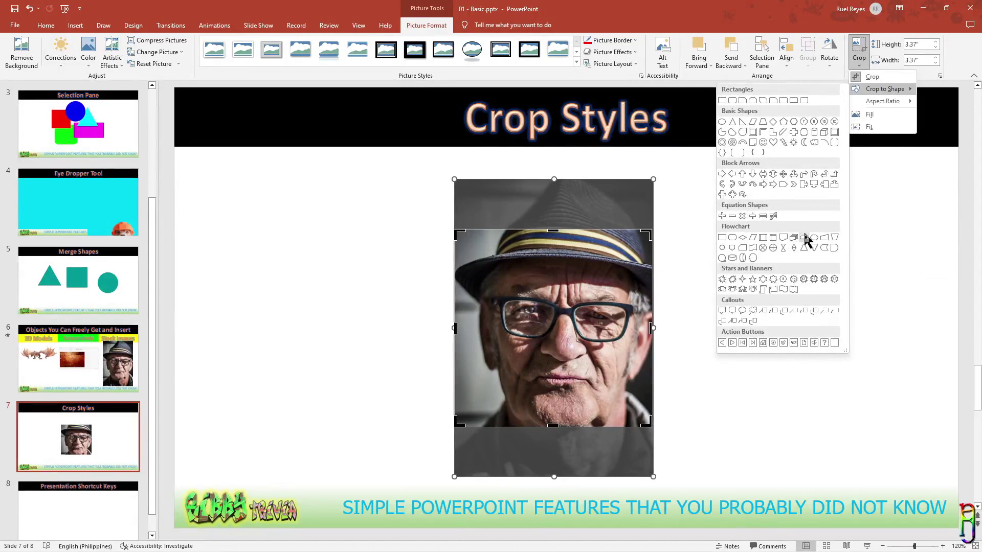
pyautogui.click(753, 311)
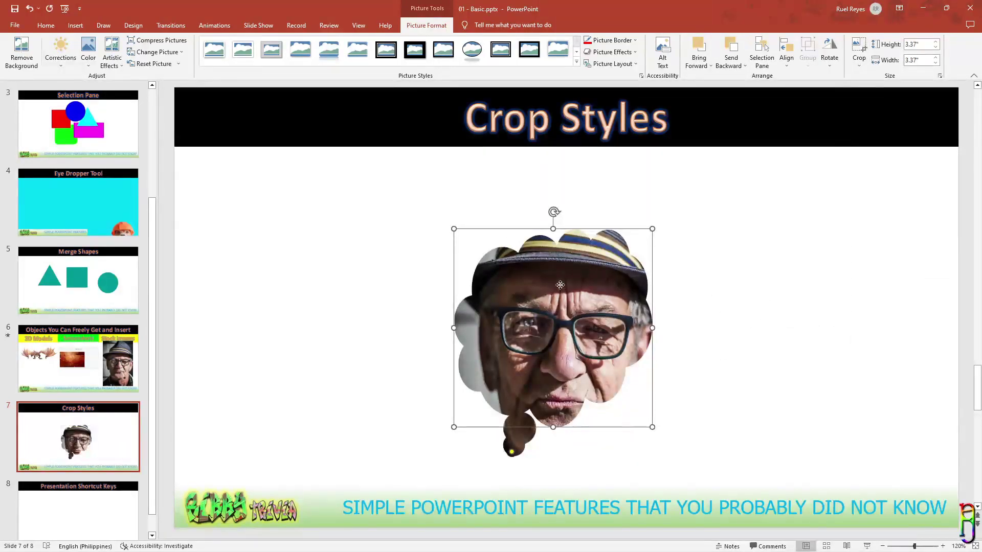
pyautogui.moveTo(560, 284); pyautogui.dragTo(638, 248)
pyautogui.click(859, 60)
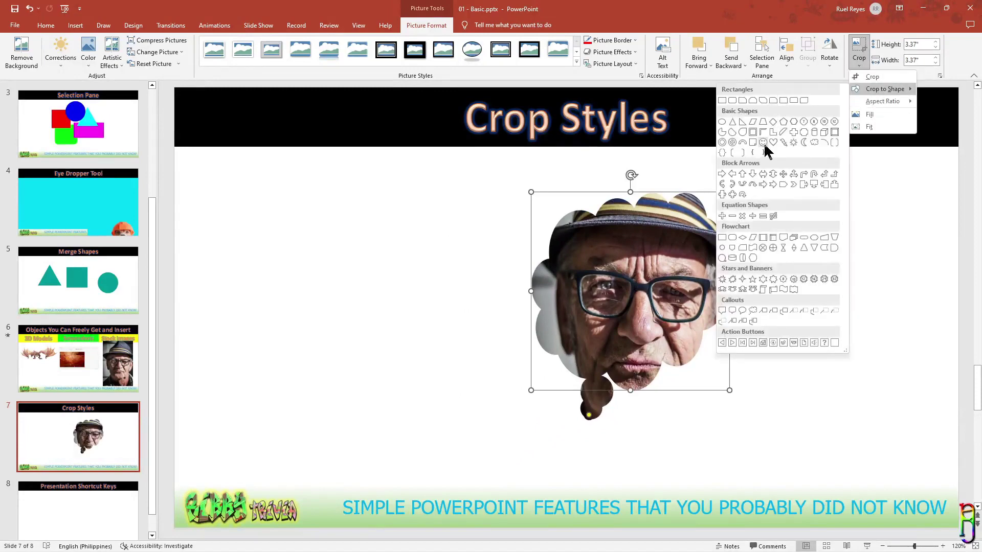
pyautogui.click(773, 144)
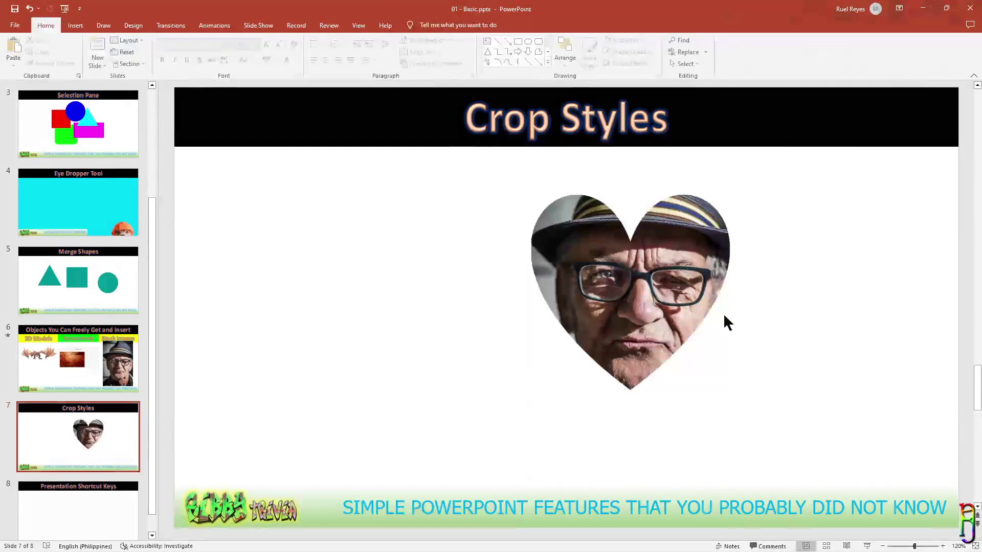
pyautogui.moveTo(723, 312); pyautogui.dragTo(504, 303)
pyautogui.moveTo(584, 403); pyautogui.dragTo(720, 478)
# - Recrop the photo as a Lightning Bolt and move to slide 8, Presentation Shortcut Keys
pyautogui.click(859, 60)
pyautogui.moveTo(885, 89)
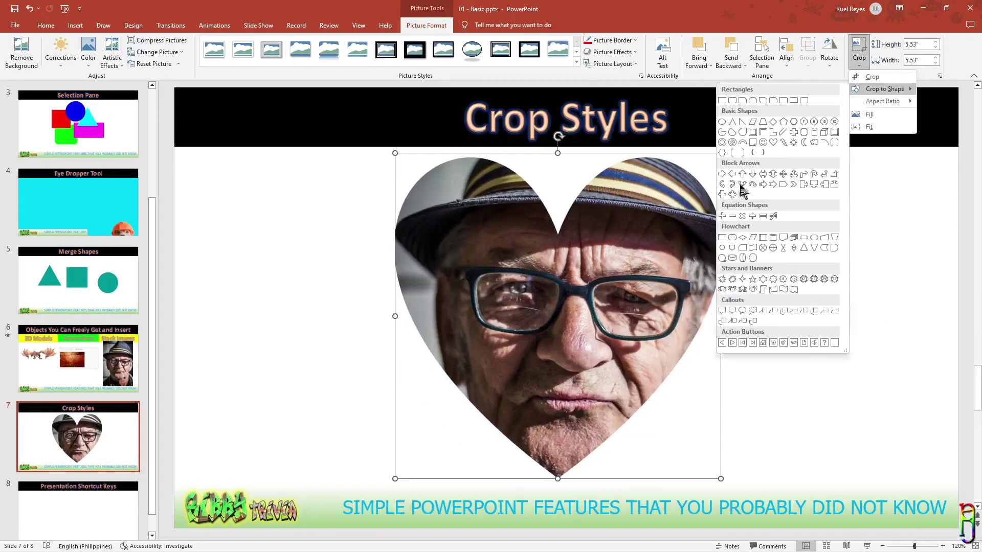
pyautogui.click(783, 143)
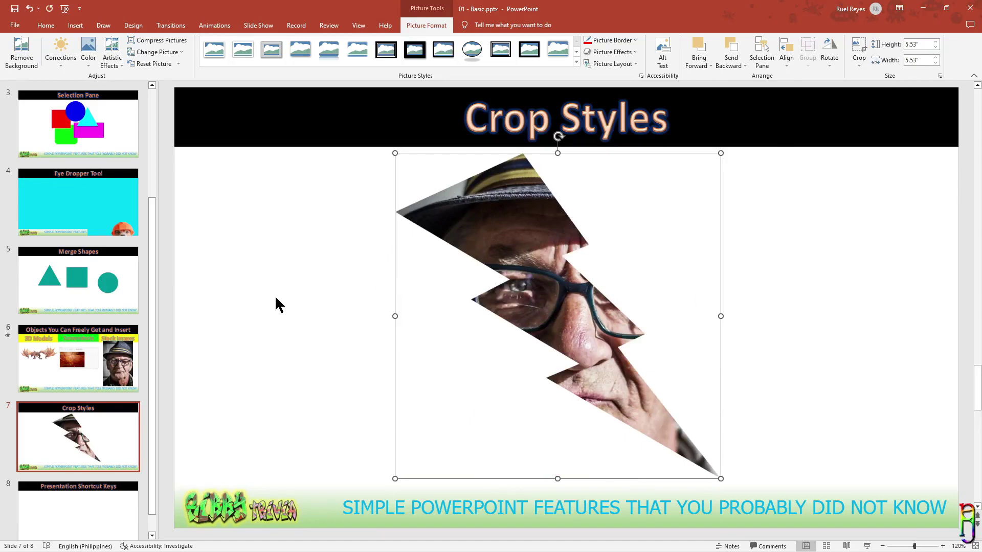
pyautogui.click(93, 498)
# - Start the slide show from slide 6 and bring up the Slide Show Help with F1
pyautogui.click(87, 326)
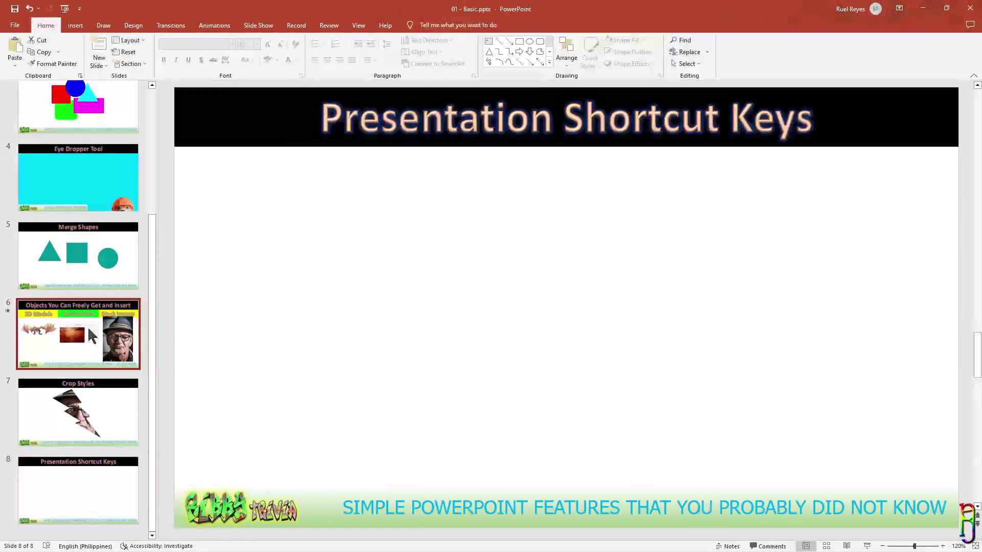
pyautogui.click(262, 26)
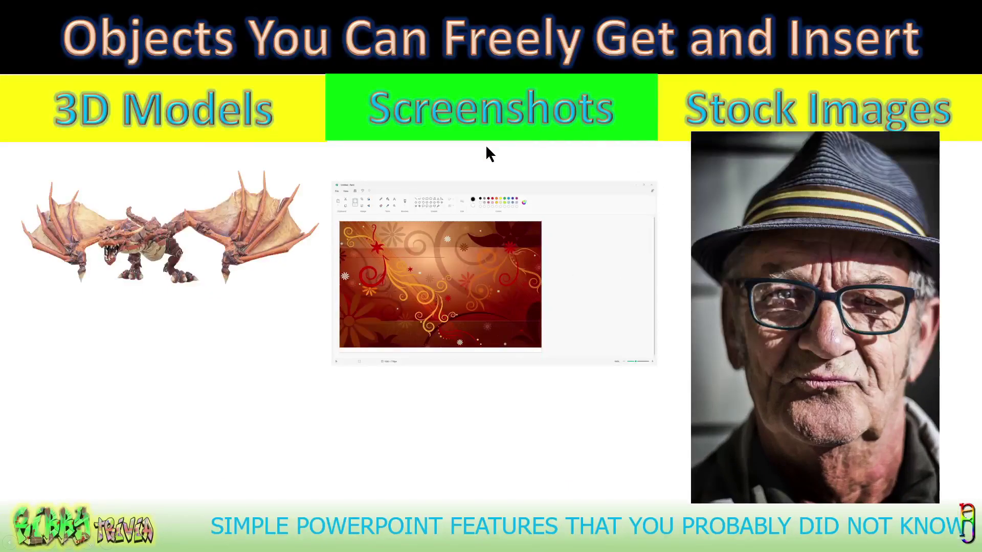
pyautogui.press('F1')
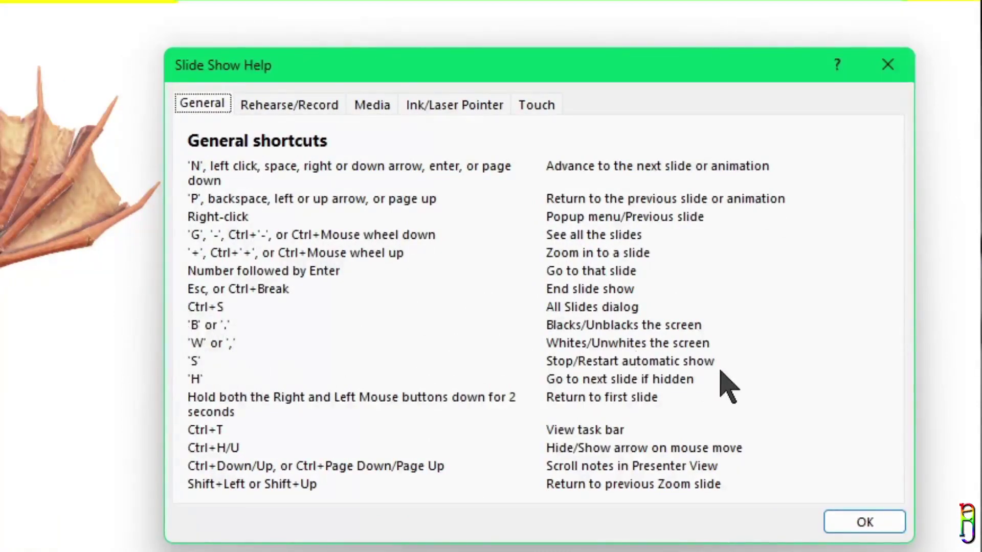
# - Browse the Rehearse & Record, Media, Ink & Laser Pointer and Touch shortcut lists, then close help
pyautogui.click(324, 100)
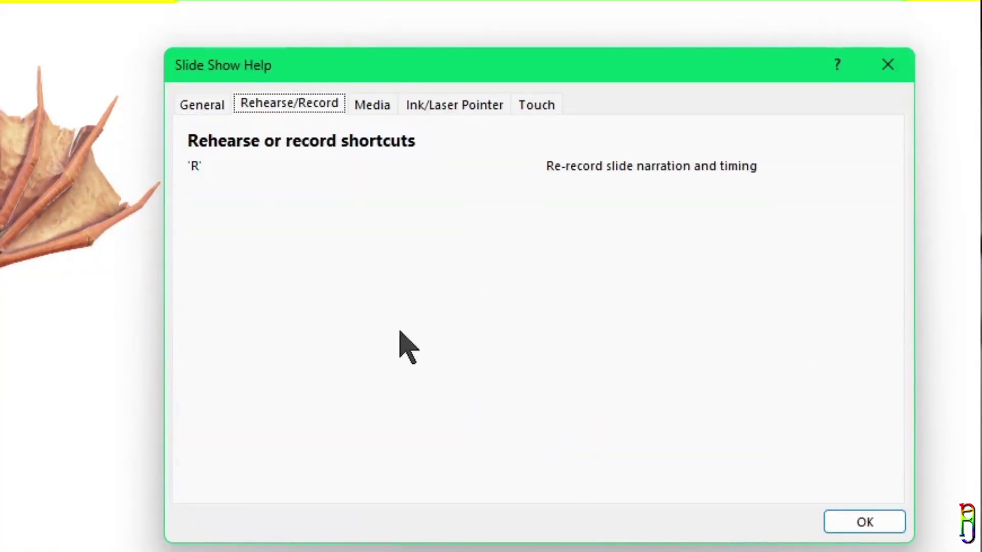
pyautogui.click(383, 109)
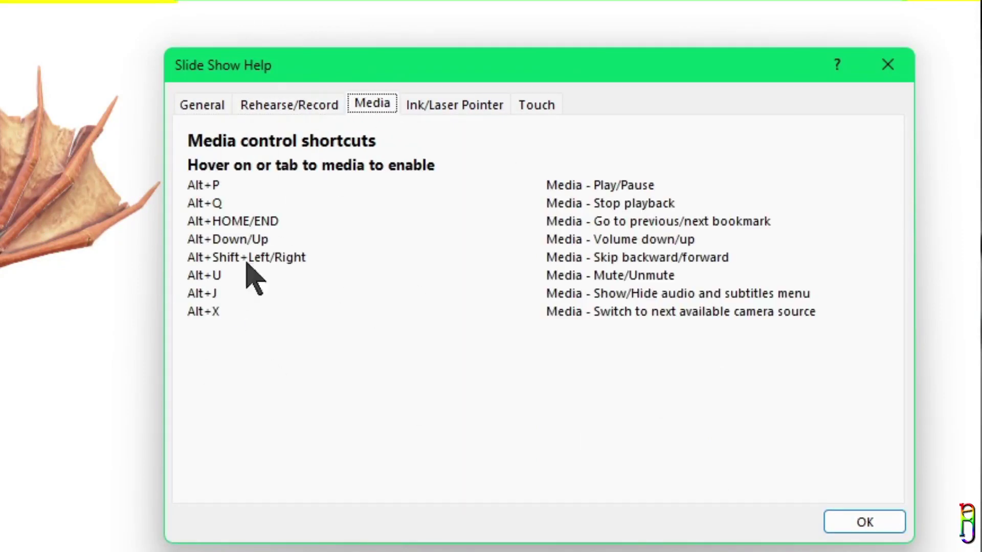
pyautogui.click(461, 105)
pyautogui.click(540, 107)
pyautogui.click(464, 108)
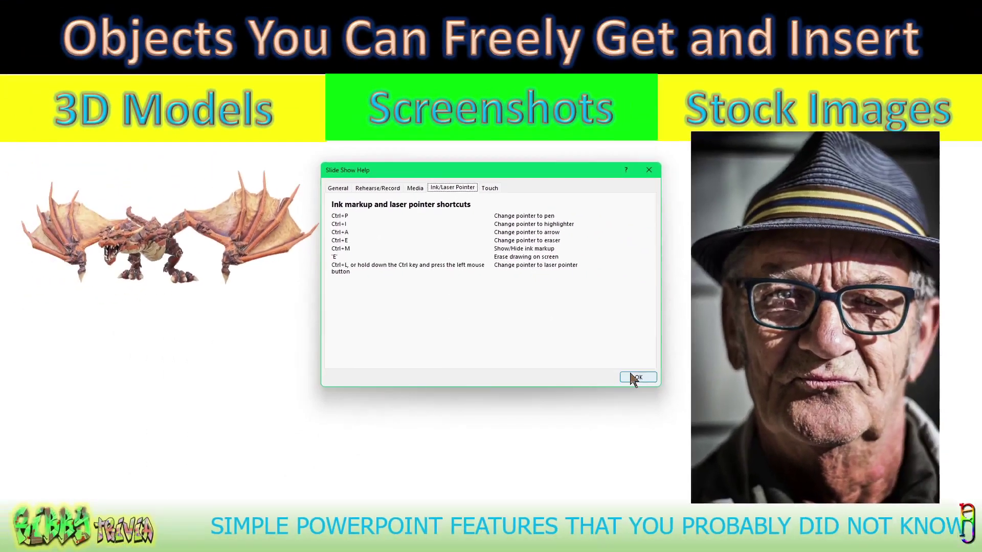
pyautogui.click(864, 521)
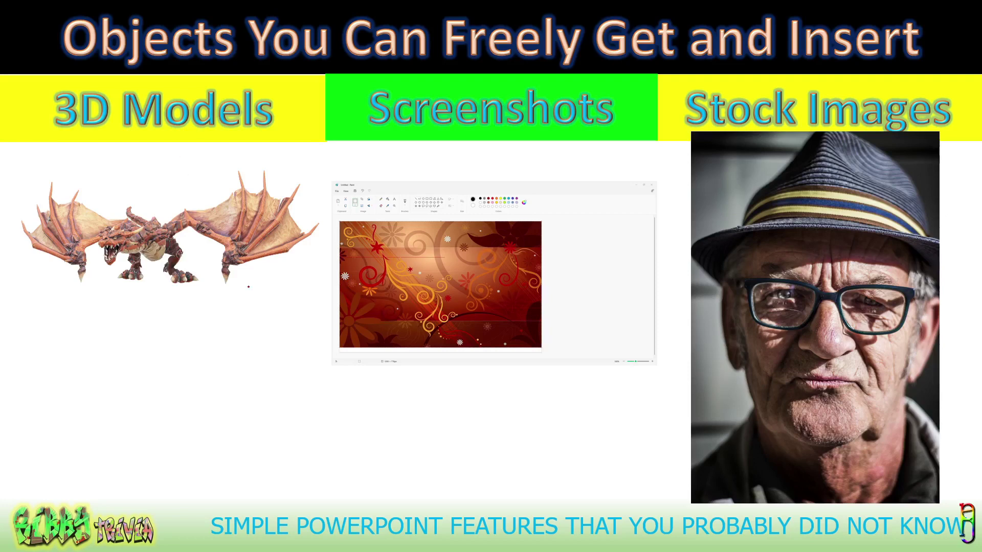
pyautogui.moveTo(320, 225); pyautogui.dragTo(404, 389)
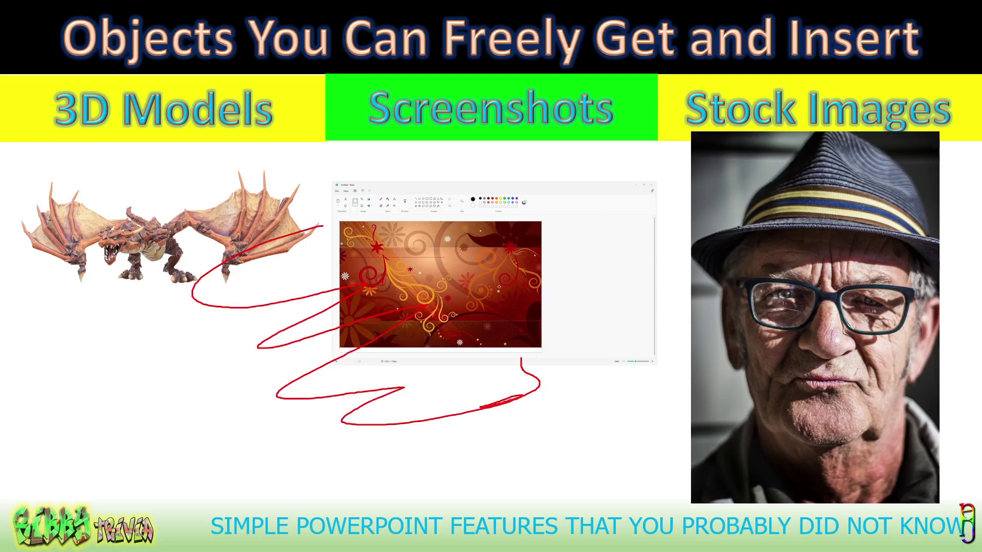
pyautogui.moveTo(607, 184)
pyautogui.mouseDown()
pyautogui.moveTo(297, 178)
pyautogui.moveTo(117, 301)
pyautogui.moveTo(245, 454)
pyautogui.mouseUp()
pyautogui.press('e')
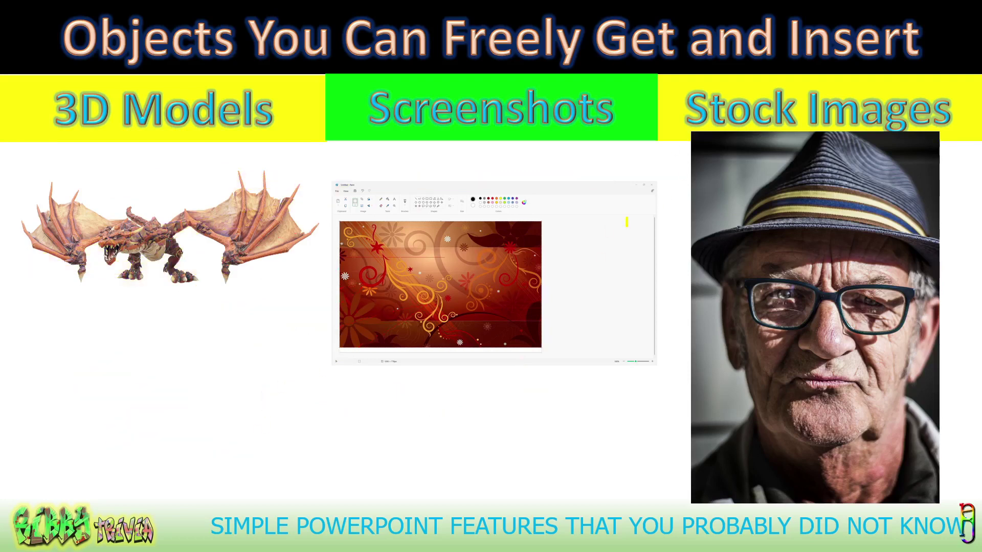
# - Exit the slide show and step up from Presentation Shortcut Keys through Crop Styles, objects, Merge Shapes, Eye Dropper to Selection Pane
pyautogui.press('Escape')
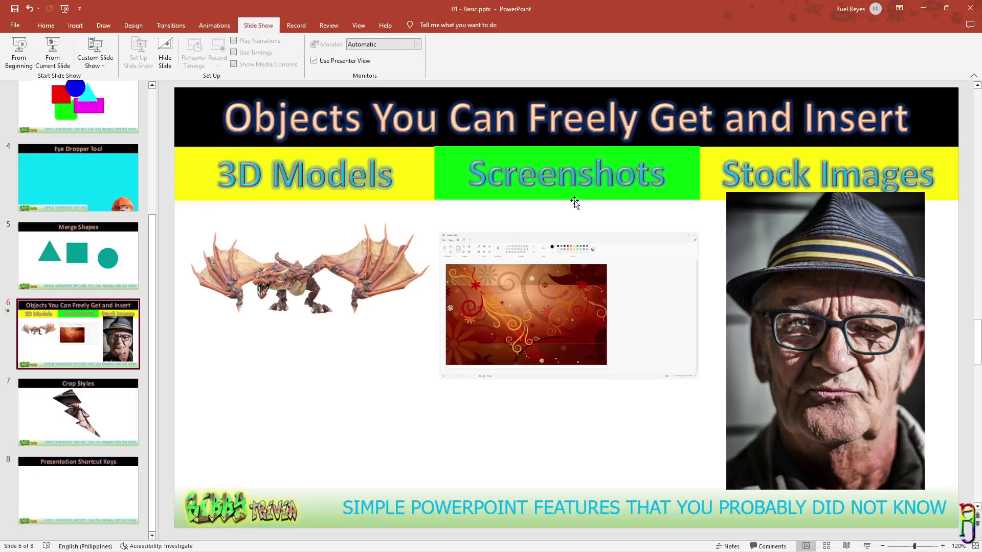
pyautogui.click(85, 487)
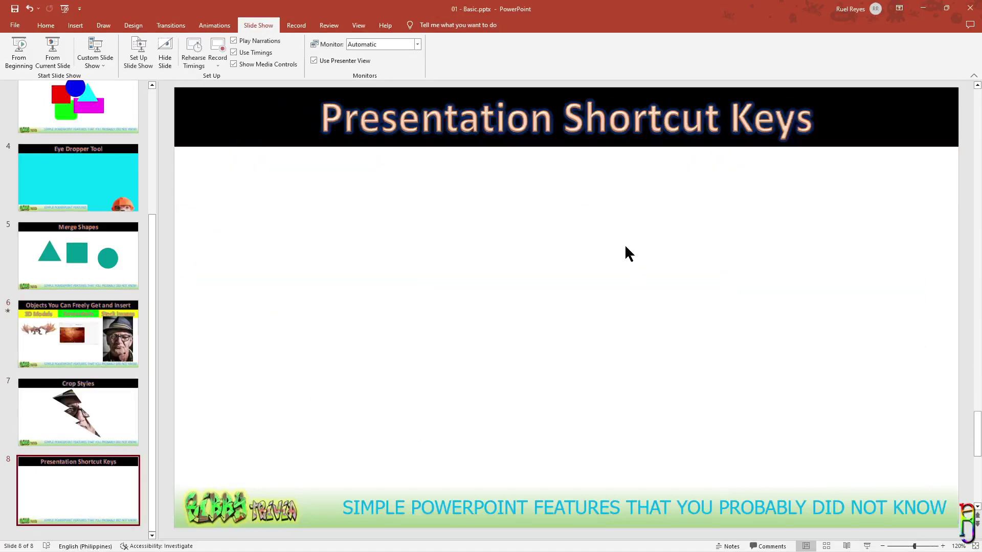
pyautogui.click(76, 433)
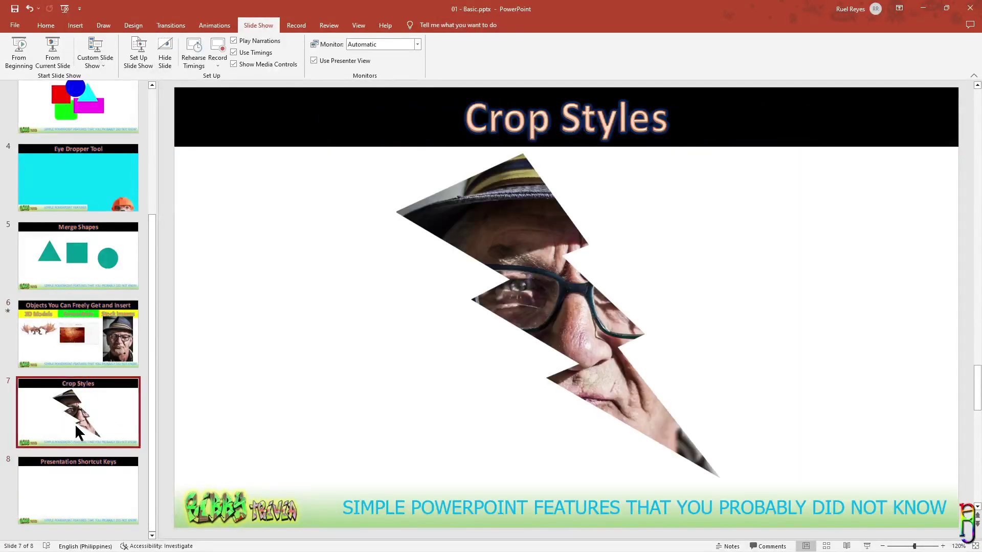
pyautogui.click(78, 335)
pyautogui.click(78, 256)
pyautogui.click(89, 159)
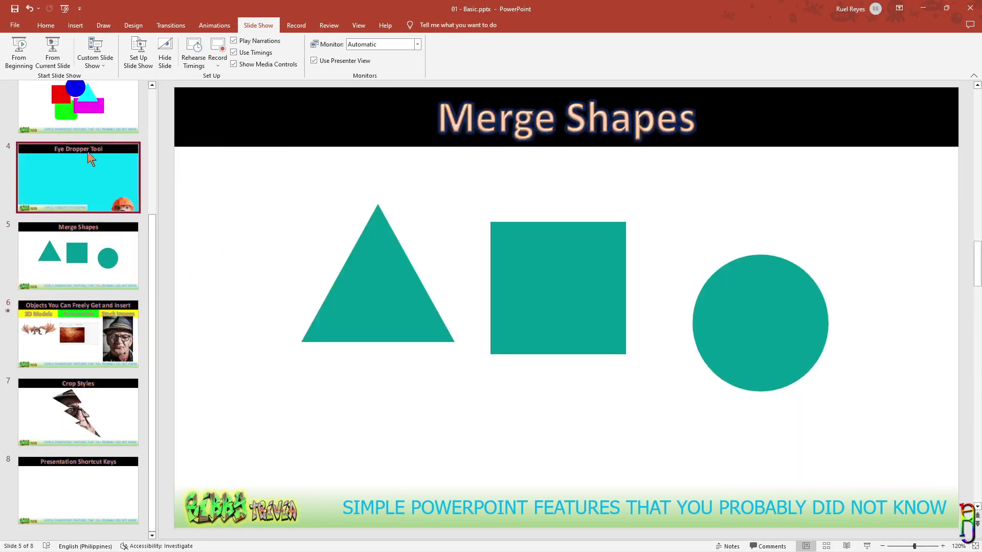
pyautogui.click(86, 110)
# - Move up through Alignment and Distribution to the first slide, Hold SHIFT Key When Adding Object
pyautogui.scroll(3, 87, 124)
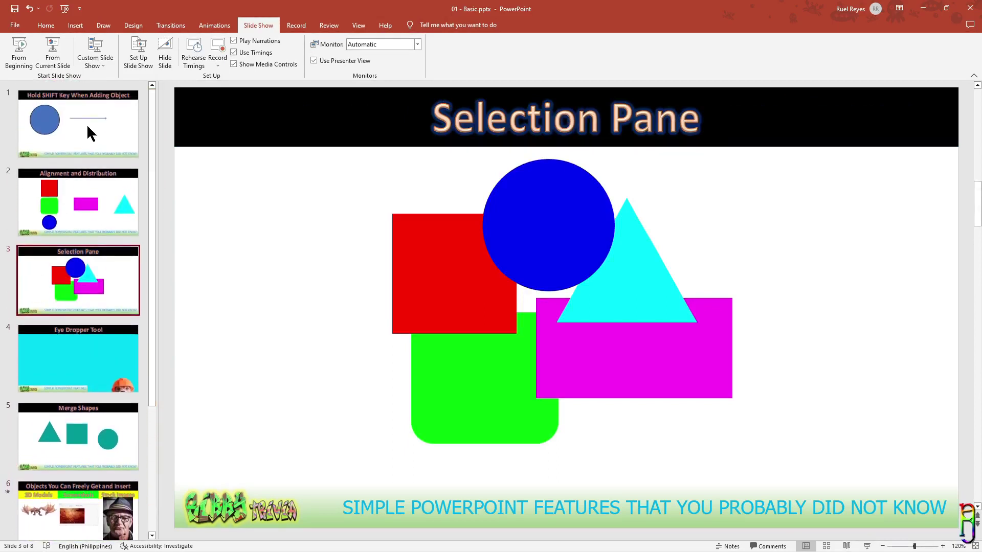
pyautogui.click(84, 180)
pyautogui.click(85, 138)
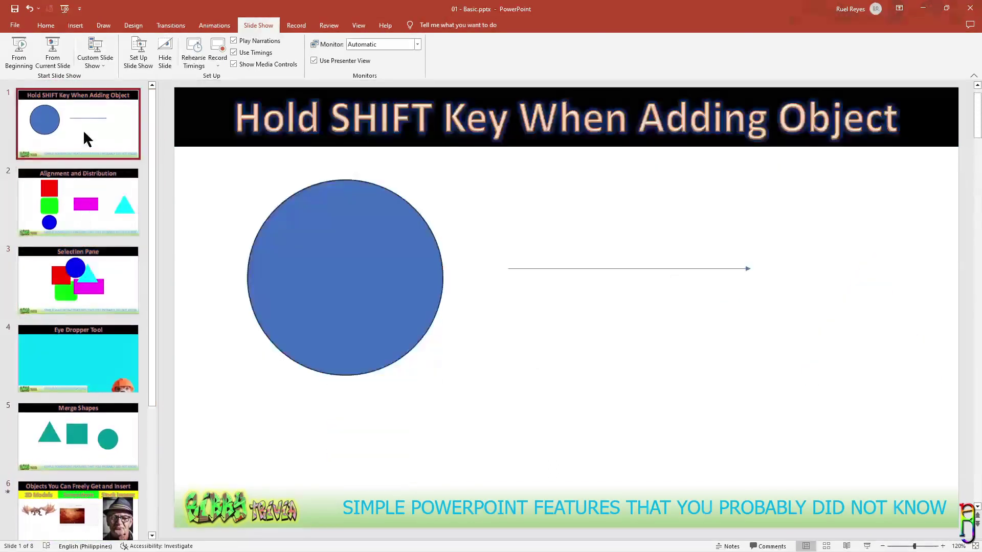
pyautogui.click(101, 188)
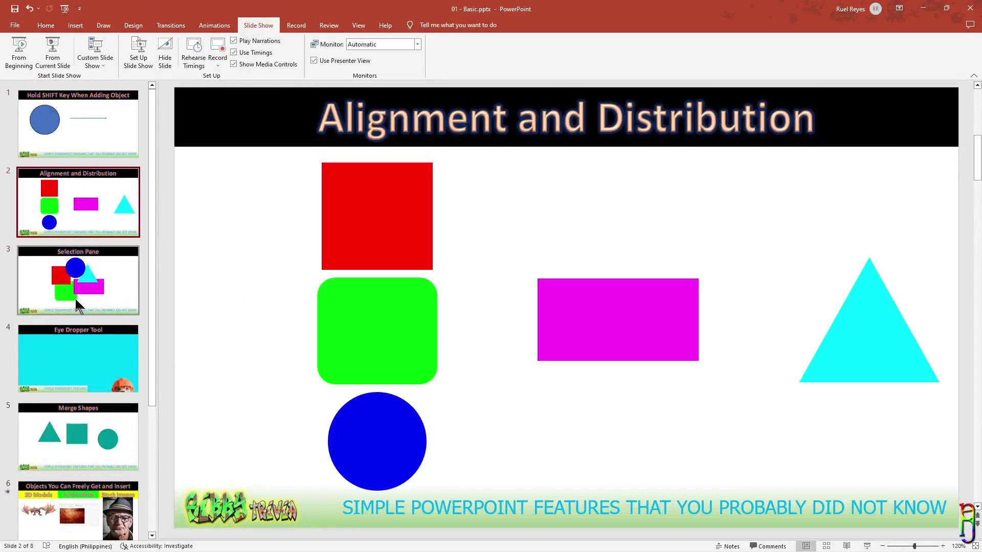
pyautogui.click(76, 149)
# - Browse down through Alignment, Selection Pane, Eye Dropper, Merge Shapes, Objects and Crop Styles slides
pyautogui.click(83, 220)
pyautogui.click(76, 282)
pyautogui.click(104, 351)
pyautogui.click(60, 436)
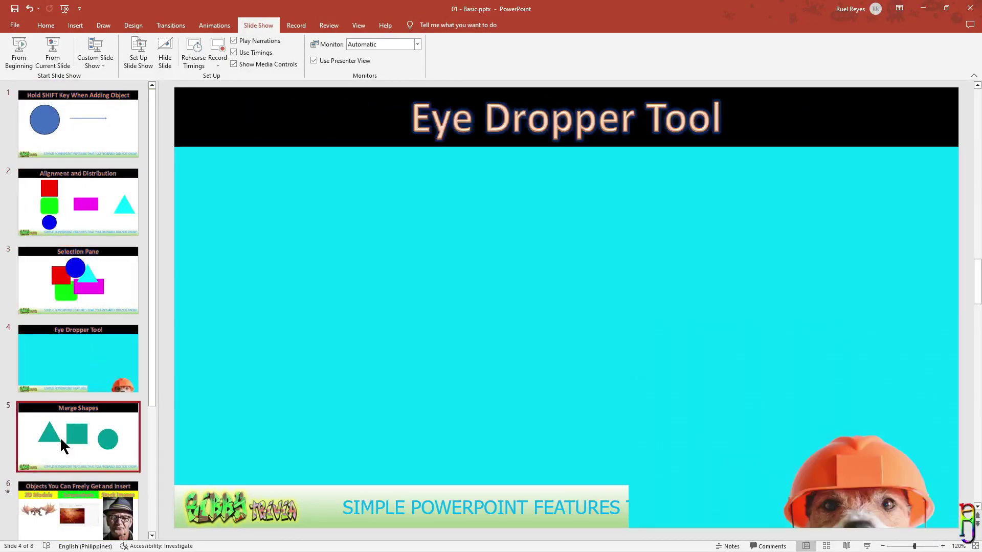
pyautogui.scroll(-2, 64, 435)
pyautogui.click(68, 409)
pyautogui.click(71, 463)
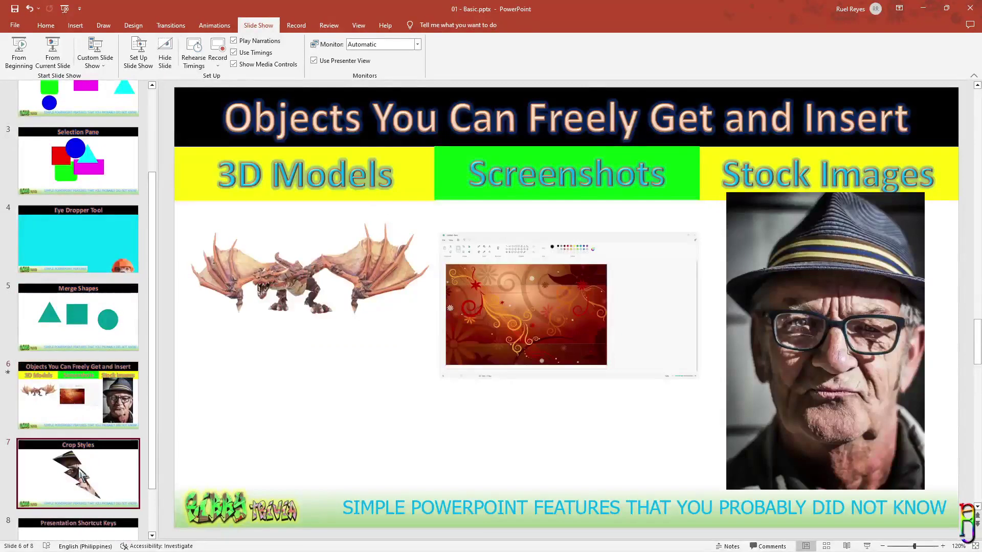
# - Show the Presentation Shortcut Keys slide, then return to slide 1
pyautogui.scroll(-1, 71, 460)
pyautogui.click(75, 474)
pyautogui.scroll(3, 92, 407)
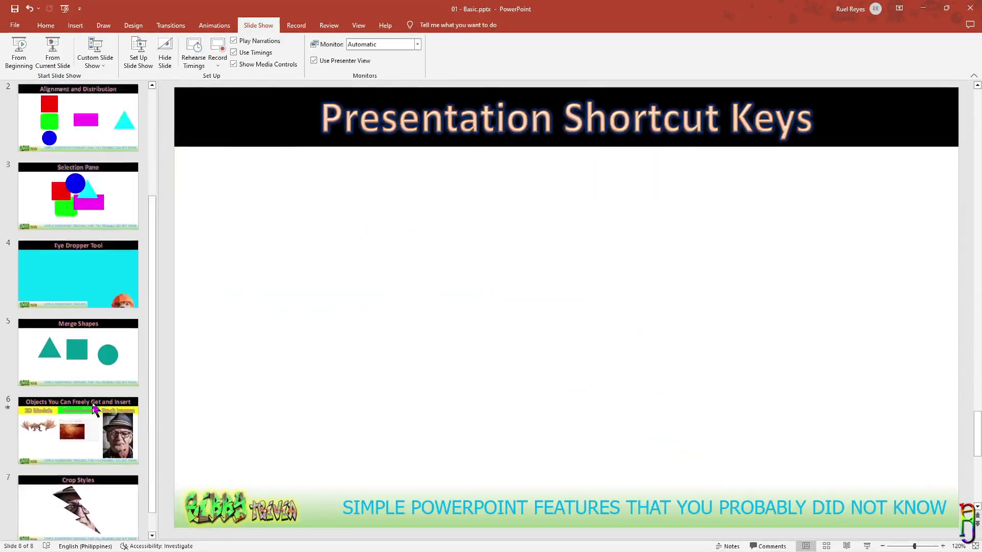
pyautogui.click(81, 121)
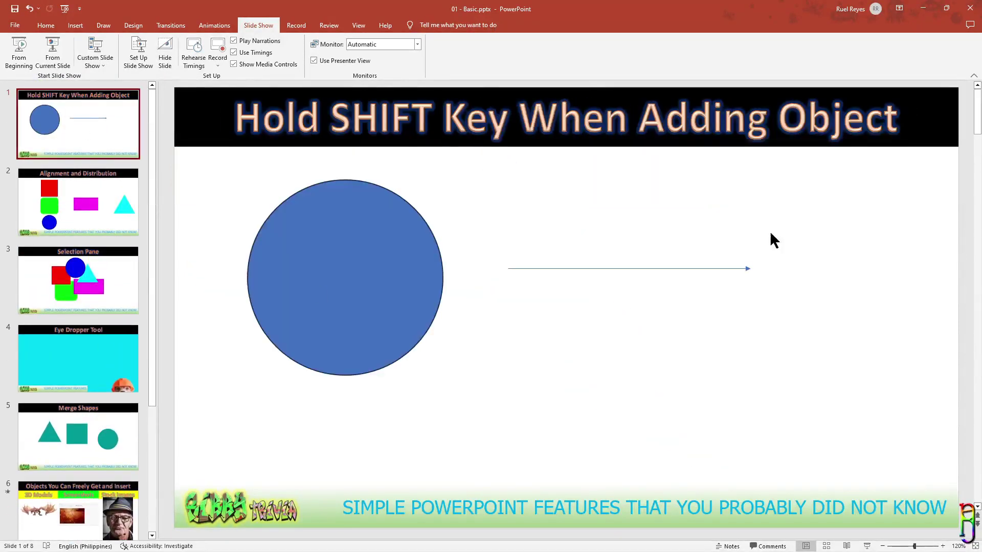